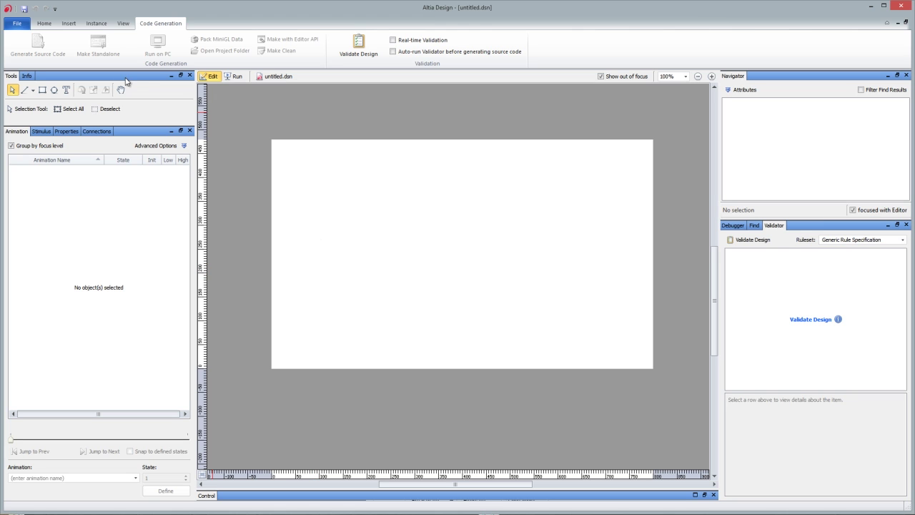
# Open MultiPlotDemo.dsn from c:\usr\altia11Build741\drawingarea\demos\MultiPlot.
pyautogui.click(27, 25)
pyautogui.click(35, 82)
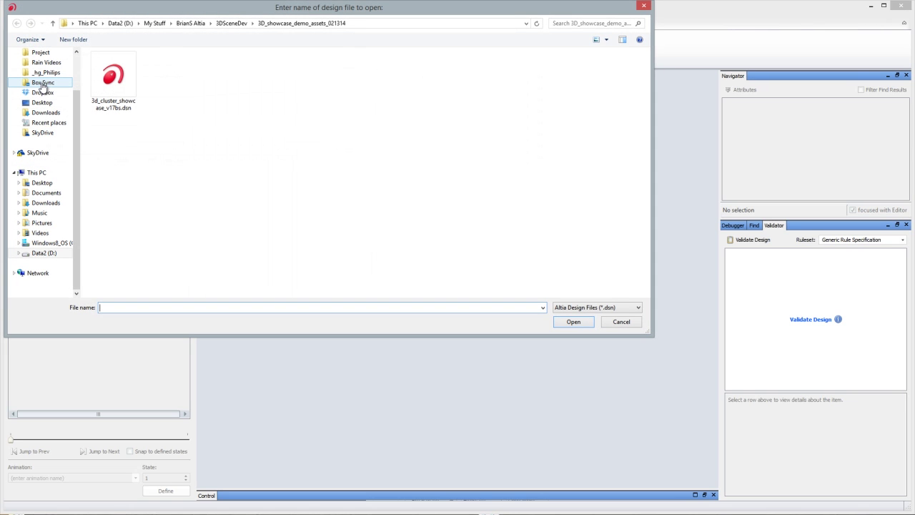
pyautogui.click(380, 25)
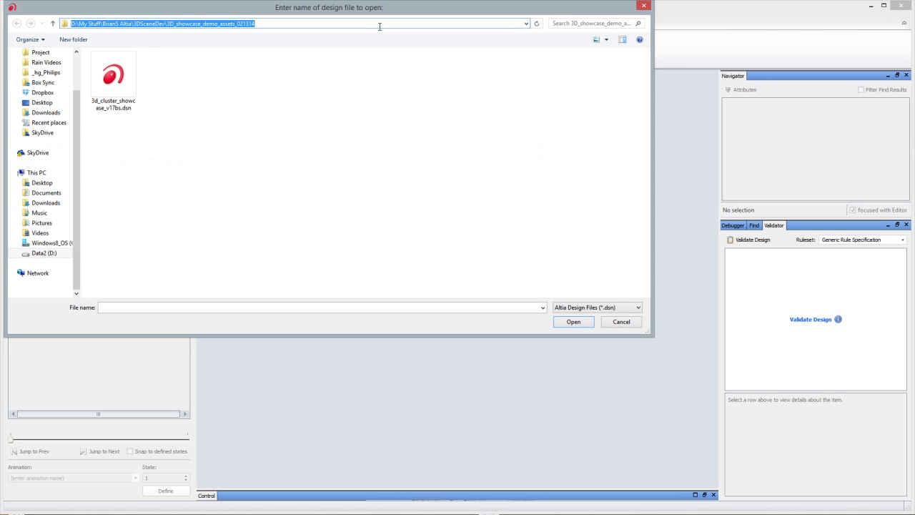
pyautogui.write('c:\\')
pyautogui.press('Return')
pyautogui.doubleClick(164, 160)
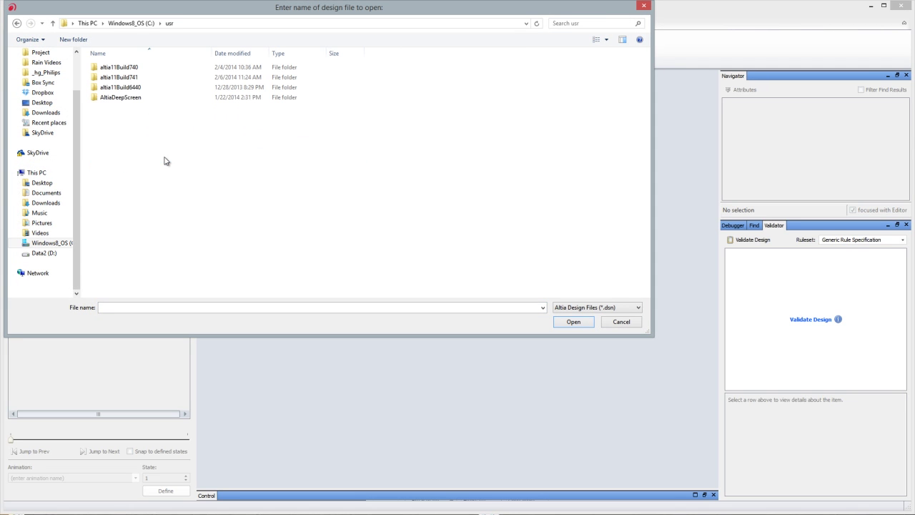
pyautogui.doubleClick(164, 77)
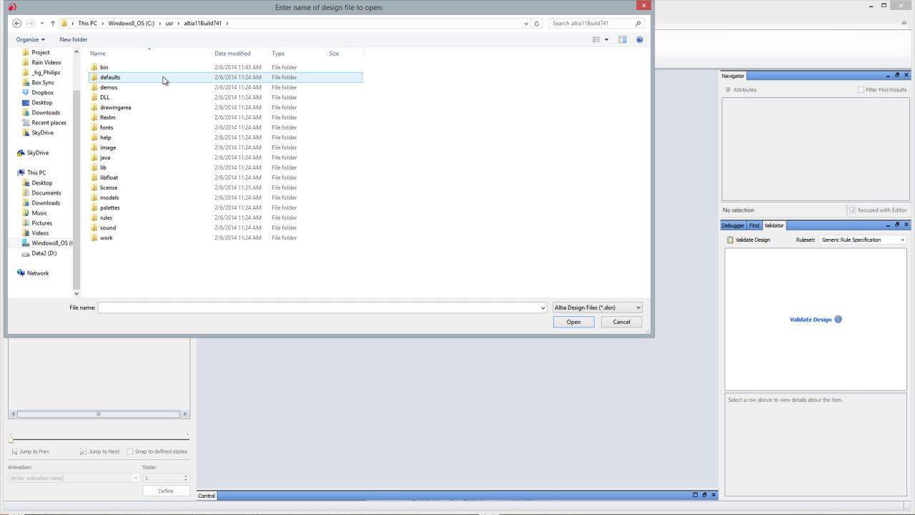
pyautogui.doubleClick(153, 107)
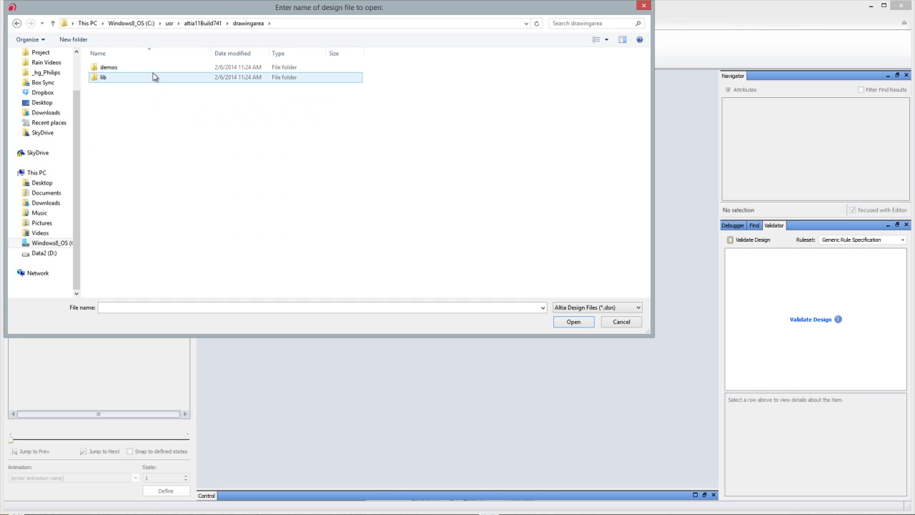
pyautogui.doubleClick(153, 67)
pyautogui.doubleClick(153, 77)
pyautogui.doubleClick(153, 77)
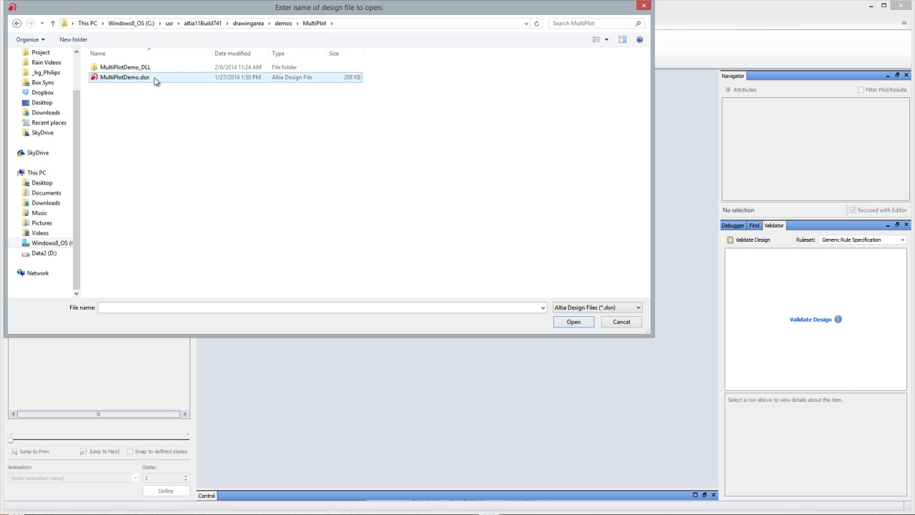
# Run the demo and draw Altia, the stripchart and the streamed Conn. Ext. waveform.
pyautogui.click(233, 75)
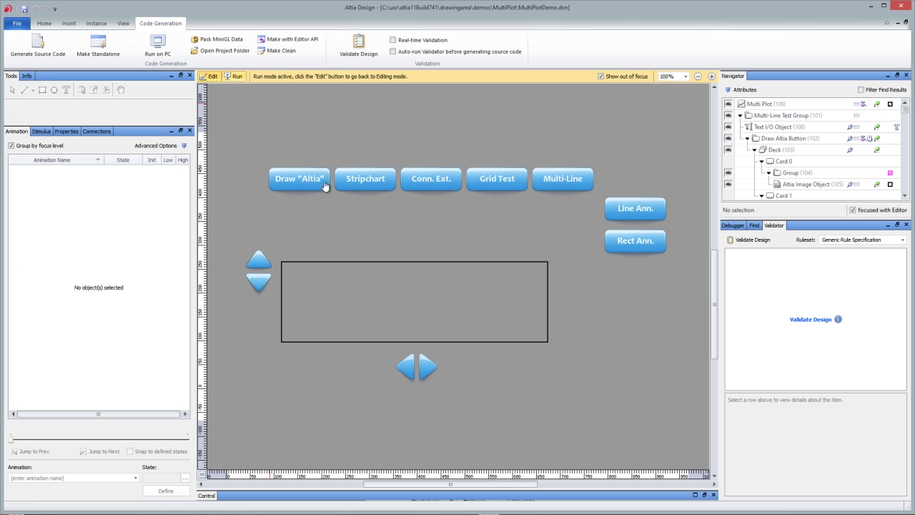
pyautogui.click(307, 181)
pyautogui.click(354, 183)
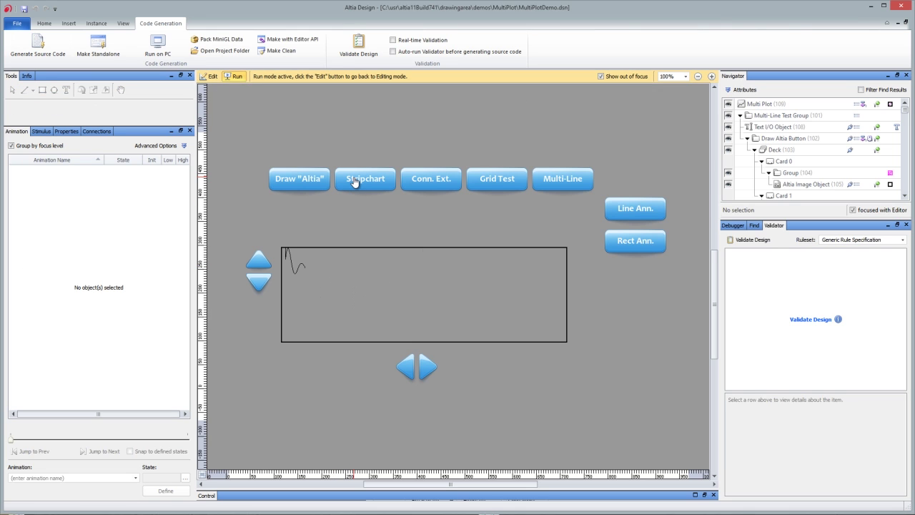
pyautogui.click(443, 185)
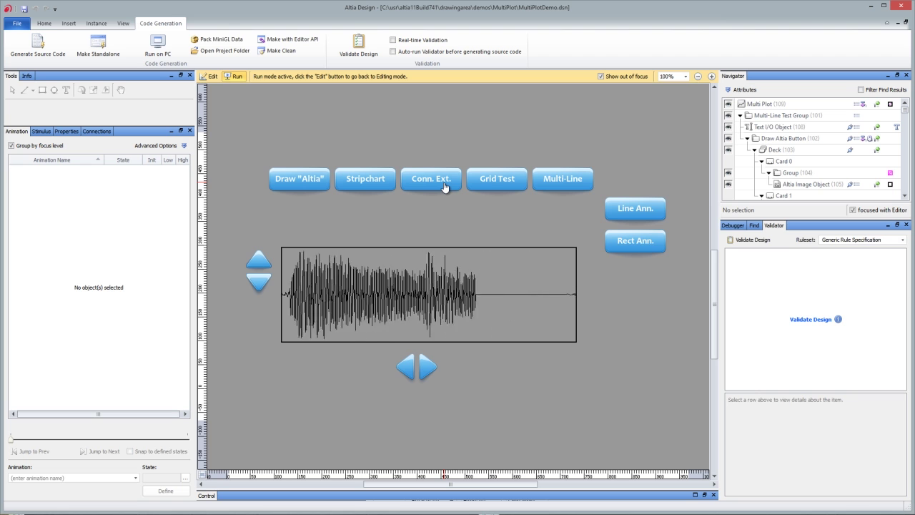
# Shift the waveform left and down, show the Grid Test and Multi-Line plots, then open the Debugger.
pyautogui.click(410, 365)
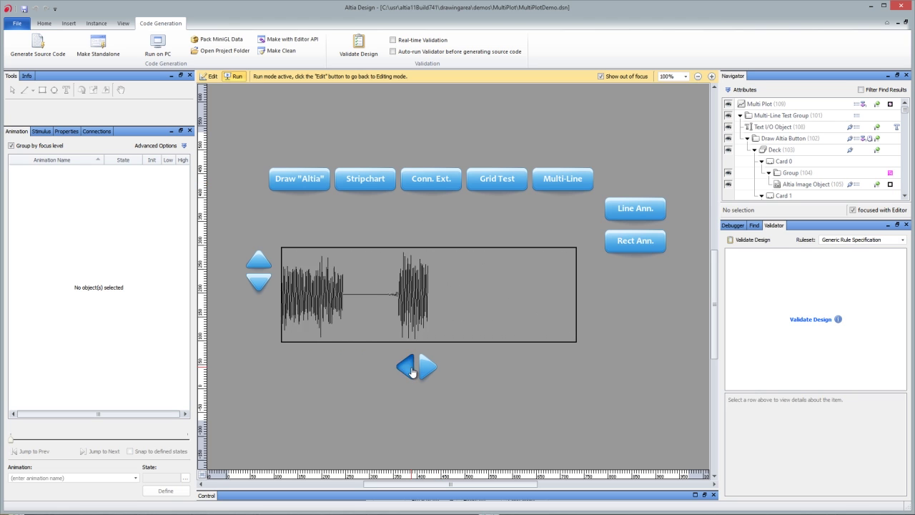
pyautogui.click(258, 282)
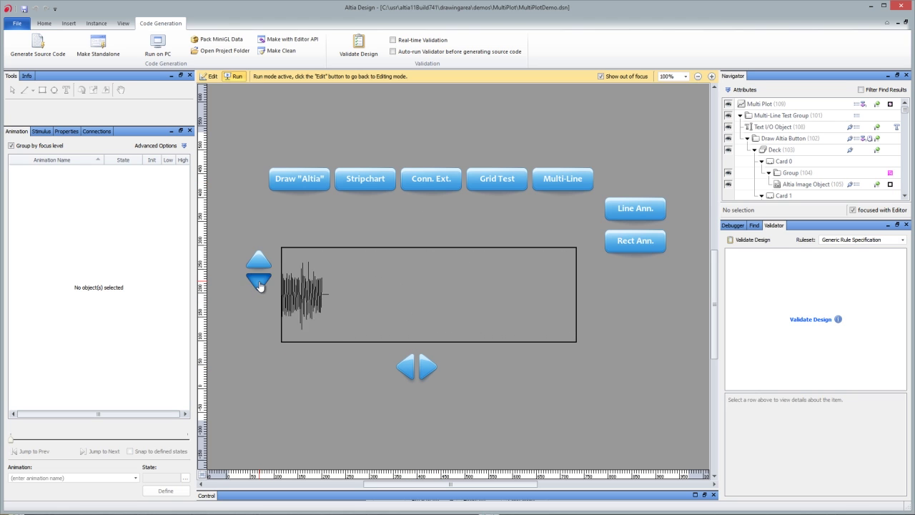
pyautogui.click(489, 183)
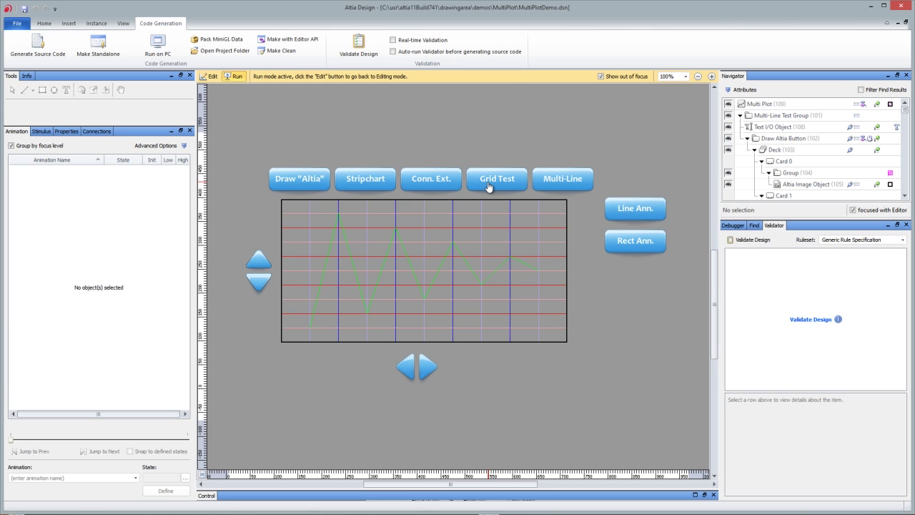
pyautogui.click(554, 182)
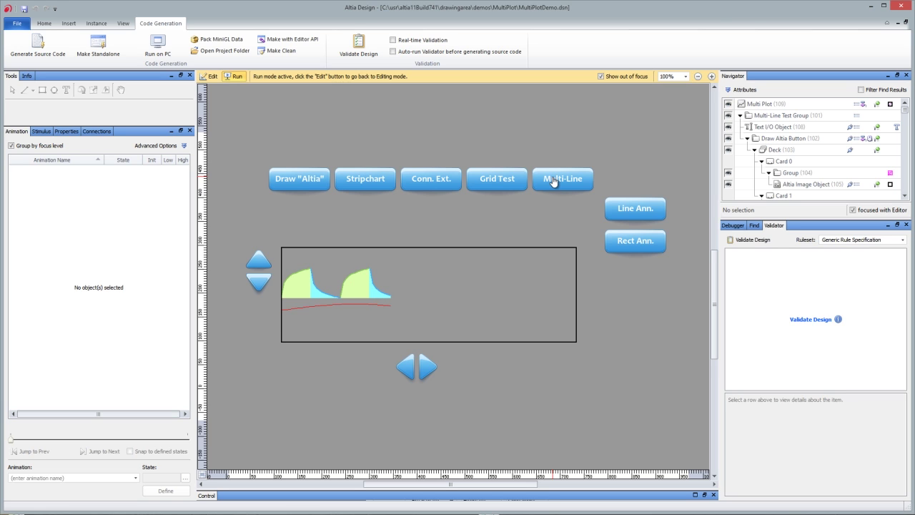
pyautogui.click(734, 226)
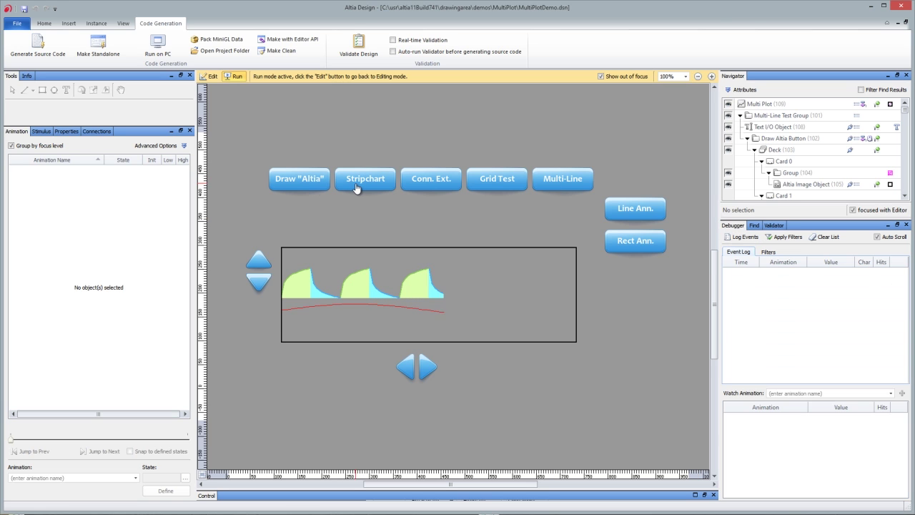
# Restart the stripchart, start event logging and uncheck every animation in the Filters list.
pyautogui.click(358, 187)
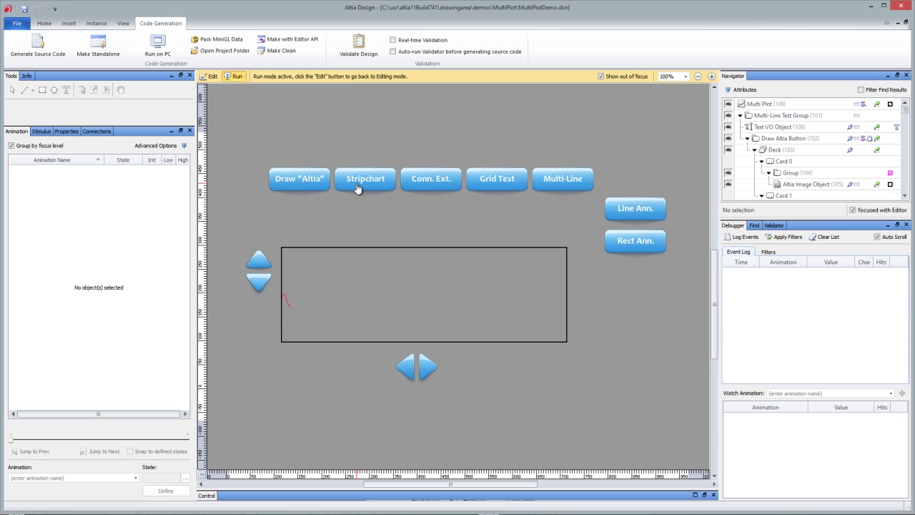
pyautogui.click(736, 236)
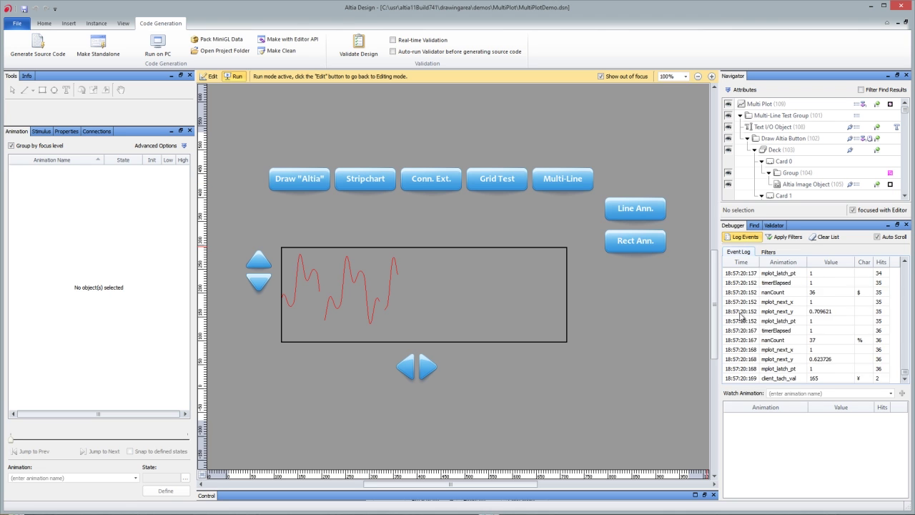
pyautogui.click(770, 252)
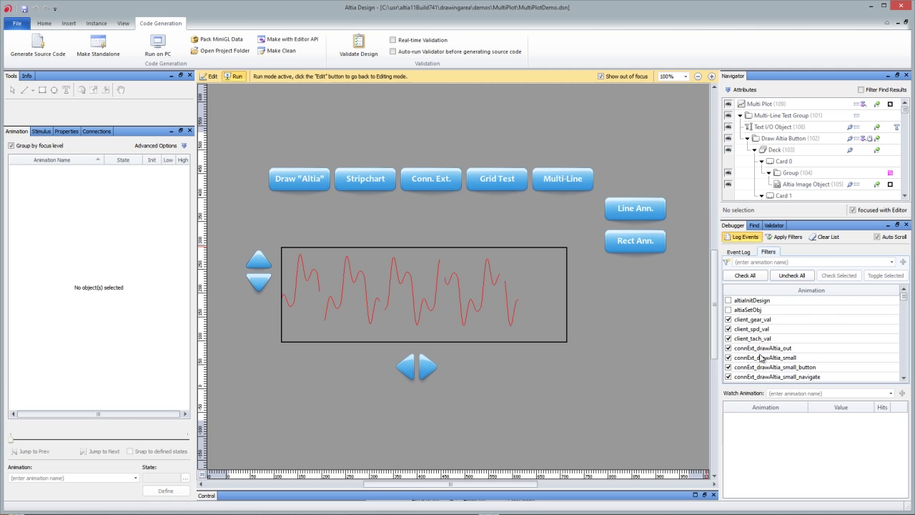
pyautogui.scroll(-10, 761, 359)
pyautogui.click(784, 277)
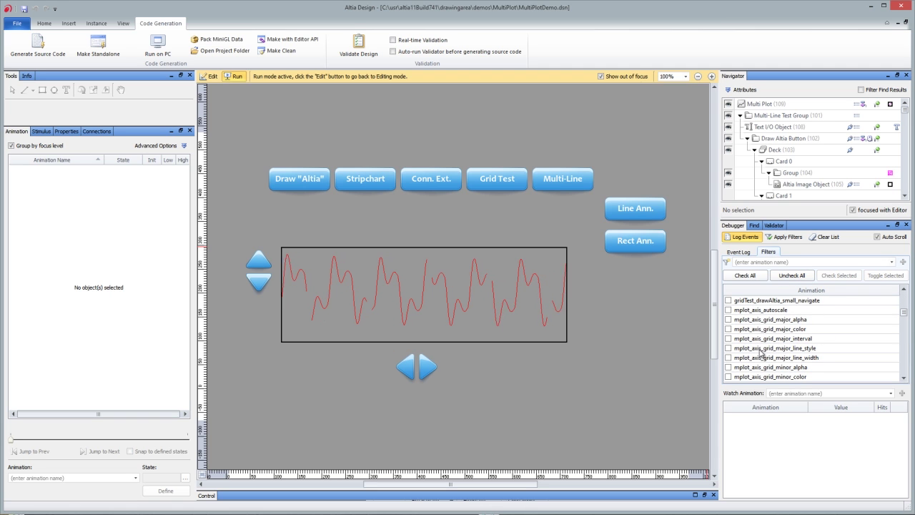
pyautogui.scroll(-8, 759, 355)
pyautogui.scroll(15, 759, 355)
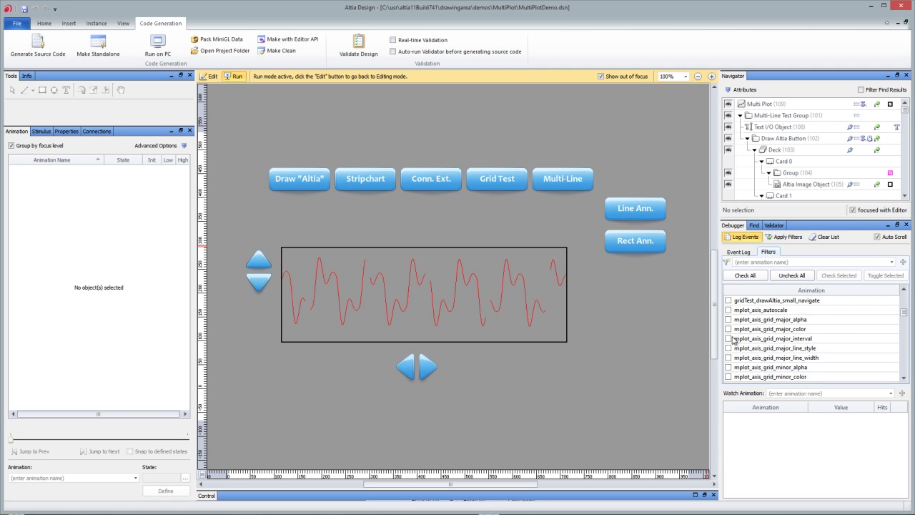
# Toggle the event filters off and back on for the Event Log.
pyautogui.click(739, 252)
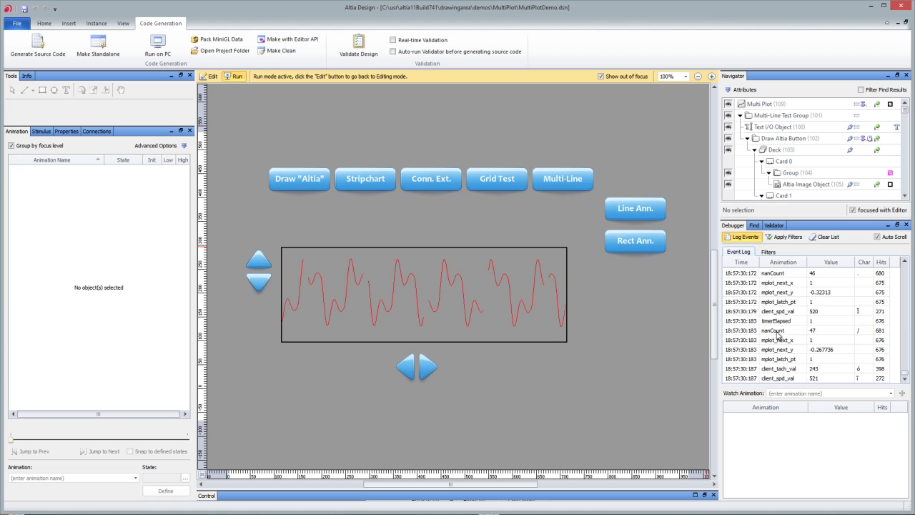
pyautogui.click(779, 237)
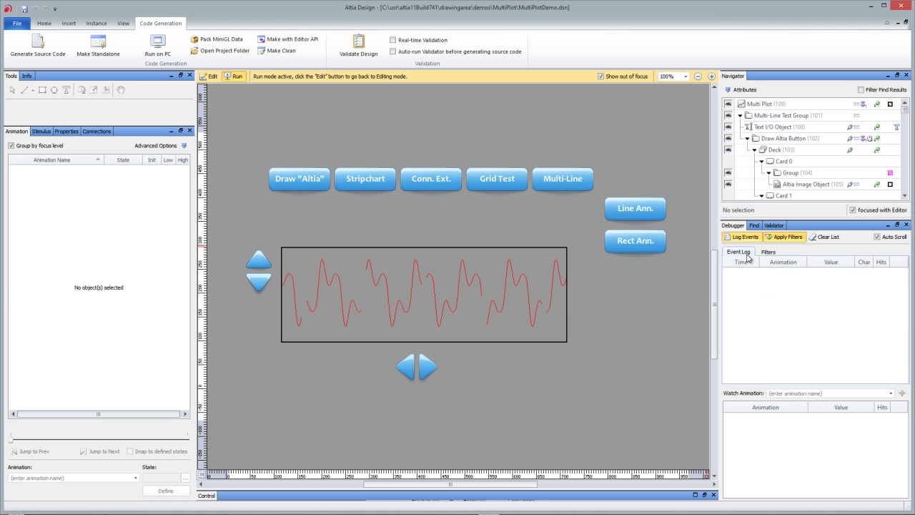
pyautogui.click(768, 251)
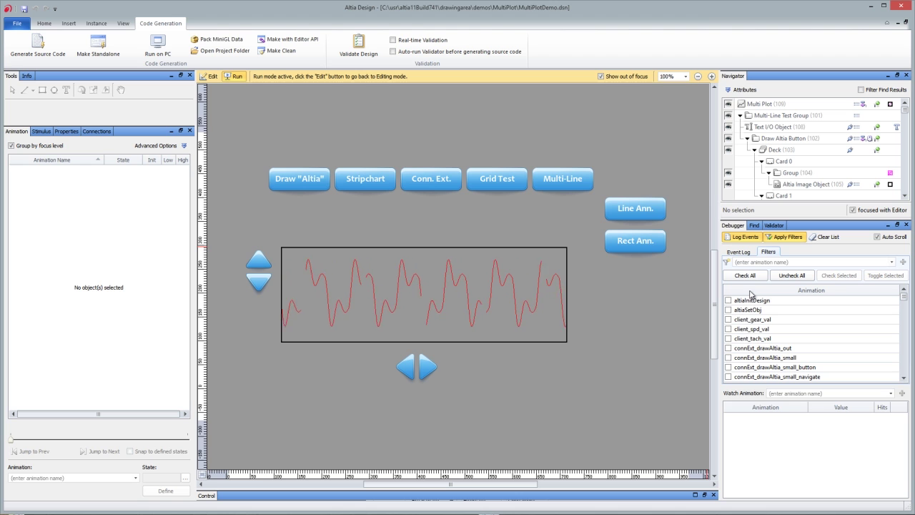
pyautogui.click(777, 240)
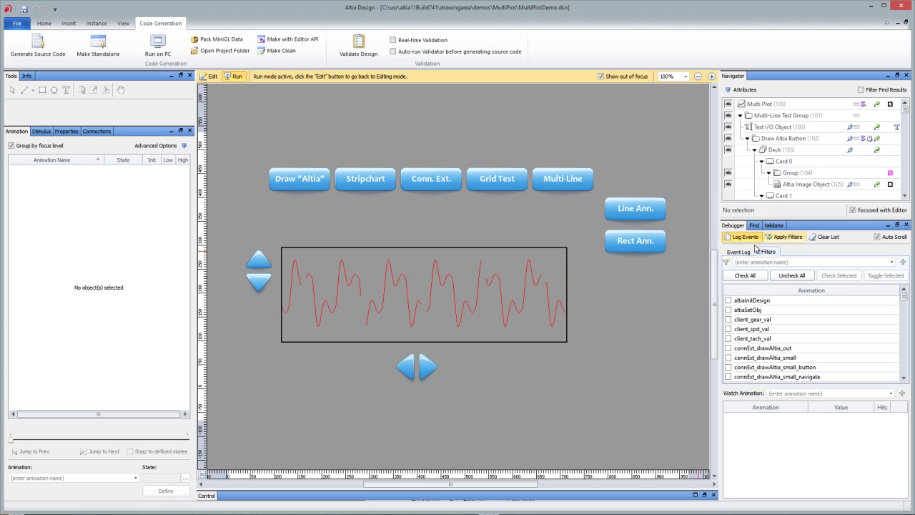
pyautogui.click(738, 252)
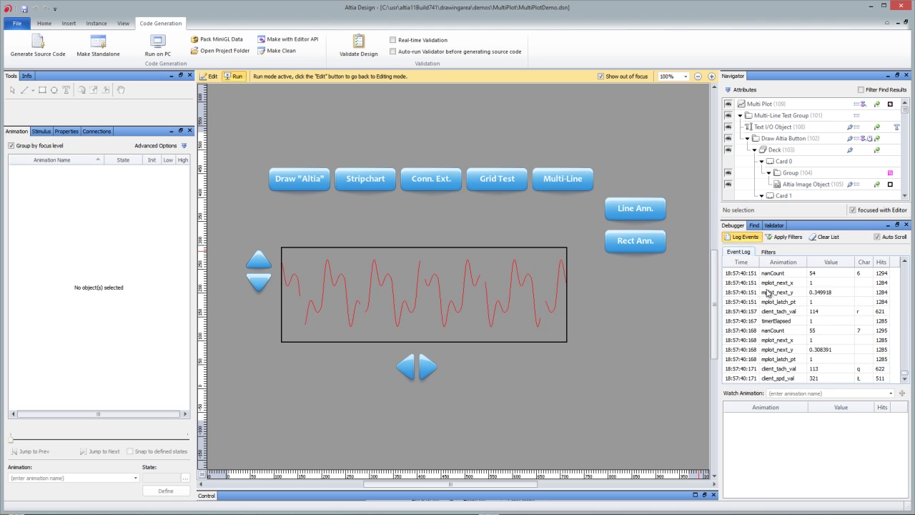
pyautogui.click(783, 236)
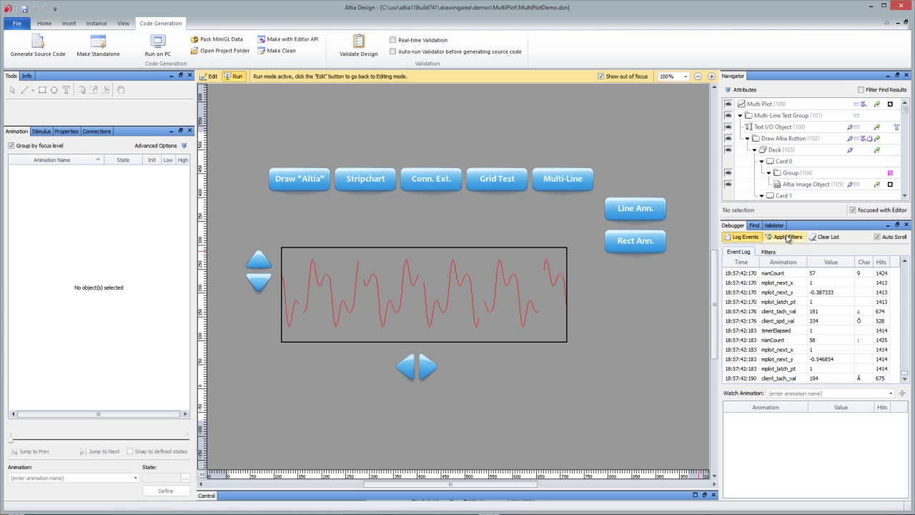
# Filter the log to mplot_next_x, view its logged events, and bring up the Validator.
pyautogui.click(768, 252)
pyautogui.scroll(-10, 748, 313)
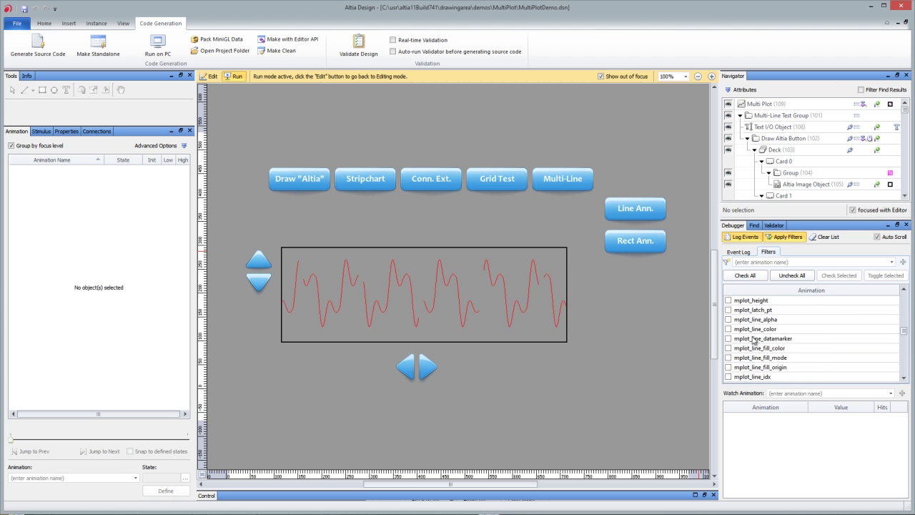
pyautogui.scroll(-10, 754, 339)
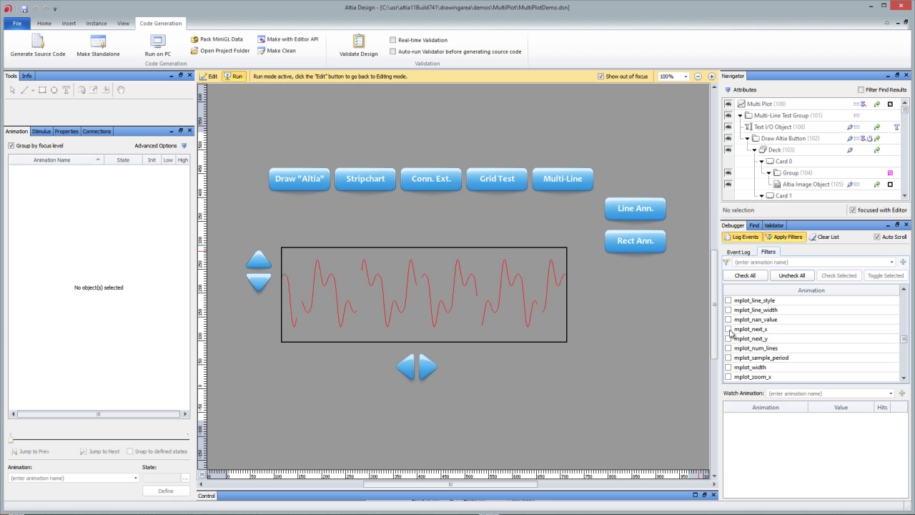
pyautogui.click(729, 329)
pyautogui.click(755, 255)
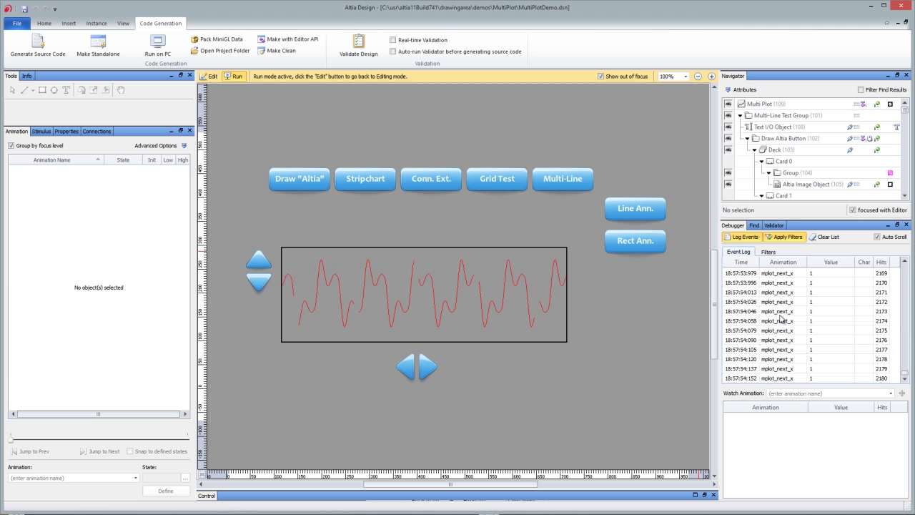
pyautogui.click(774, 225)
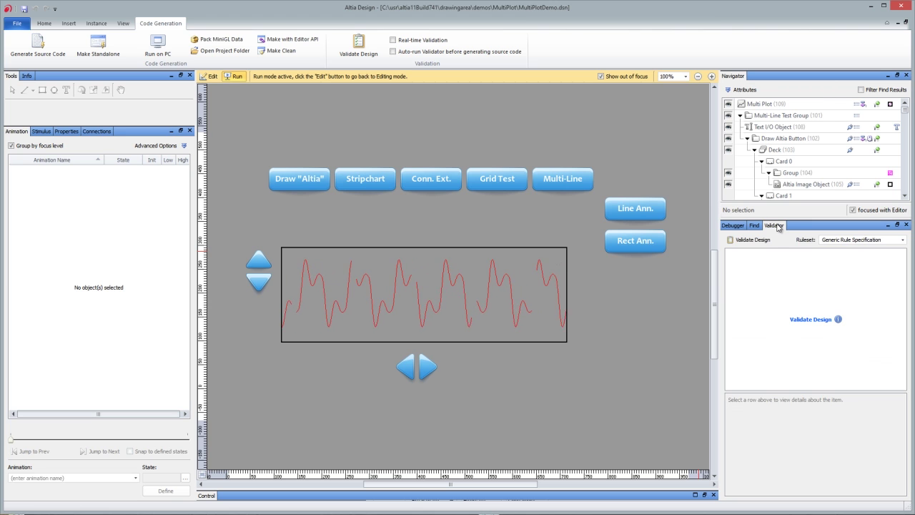
# Validate the design and review the Group Transformed Without Animation warnings for groups 82 and 34.
pyautogui.click(750, 240)
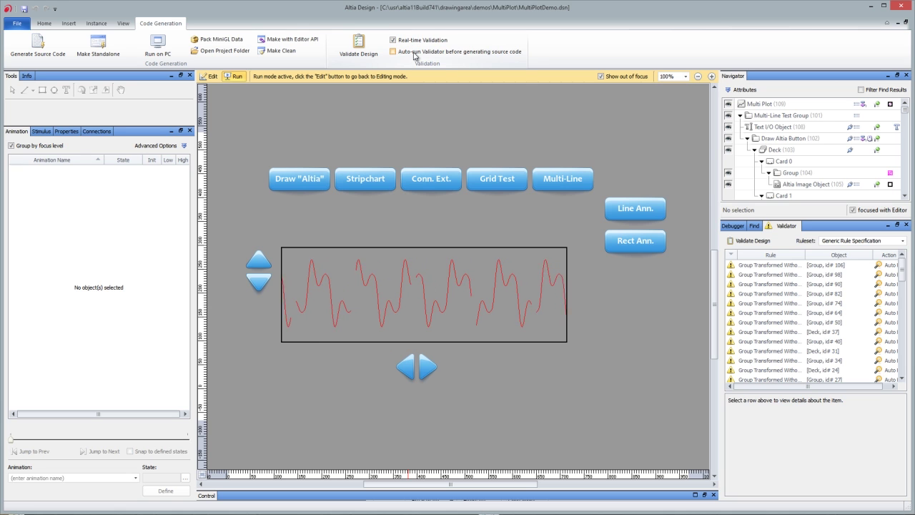
pyautogui.click(765, 293)
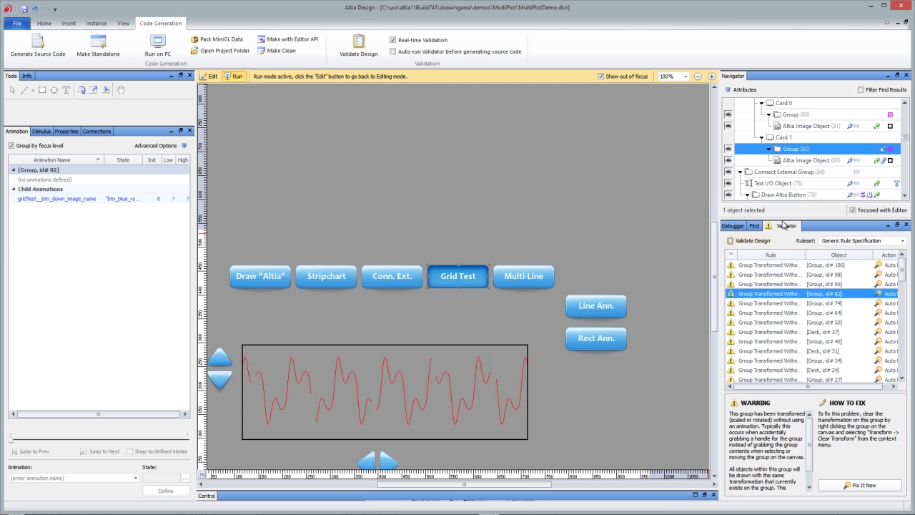
pyautogui.moveTo(769, 360)
pyautogui.scroll(-1, 769, 360)
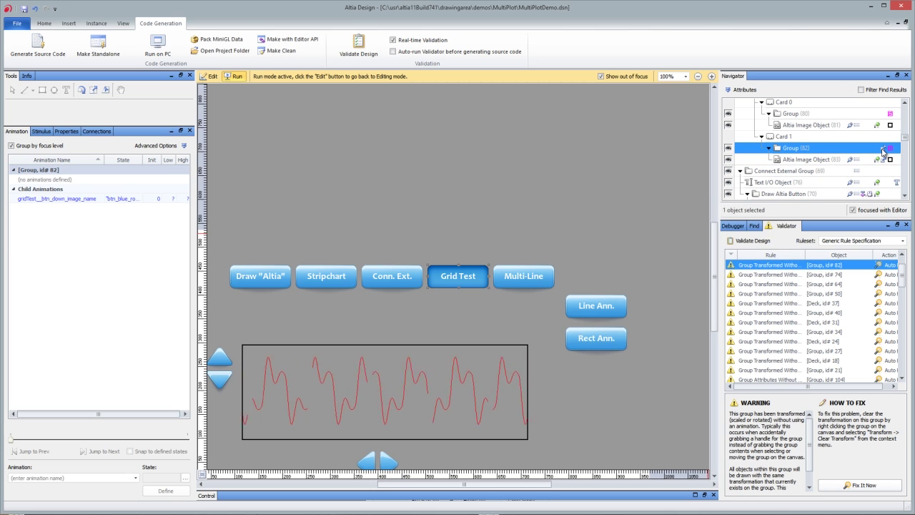
pyautogui.click(798, 333)
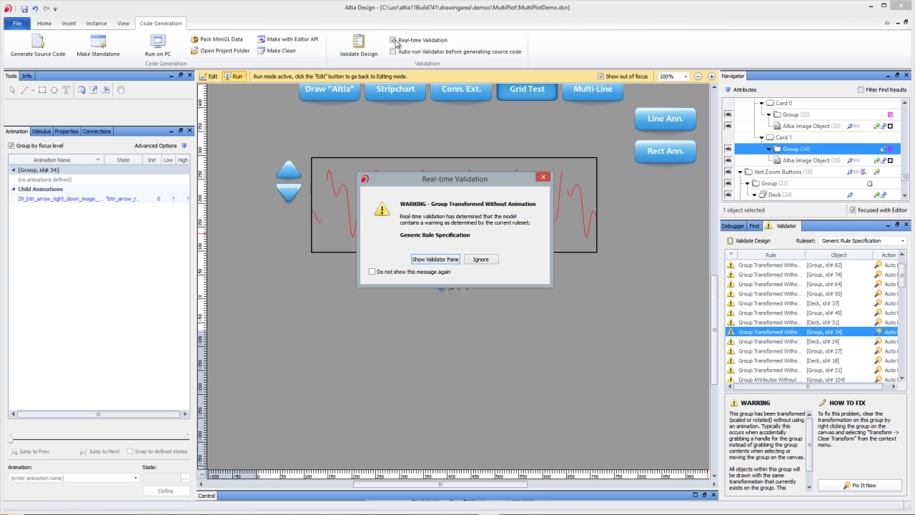
# Revalidate against the miniGL V850E2/DJ4 Direct Color Software Render ruleset, list its warnings, and return to the Debugger.
pyautogui.click(443, 260)
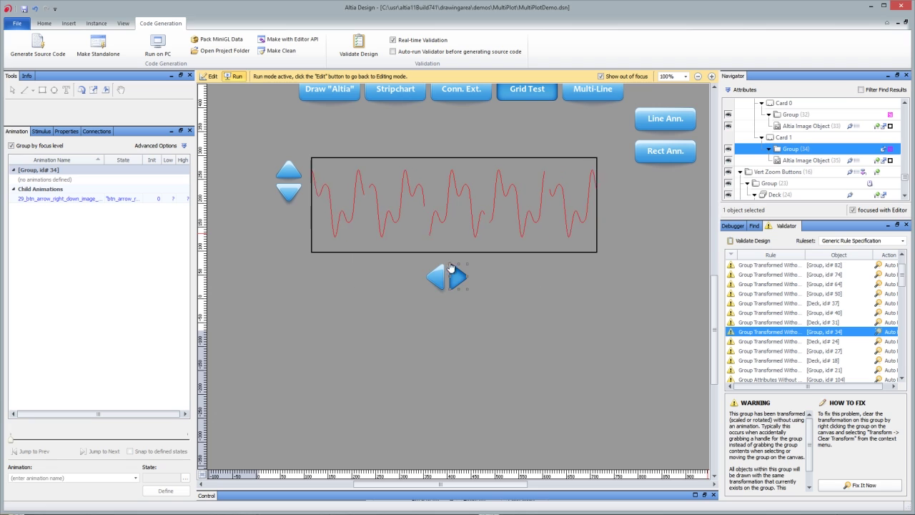
pyautogui.click(852, 241)
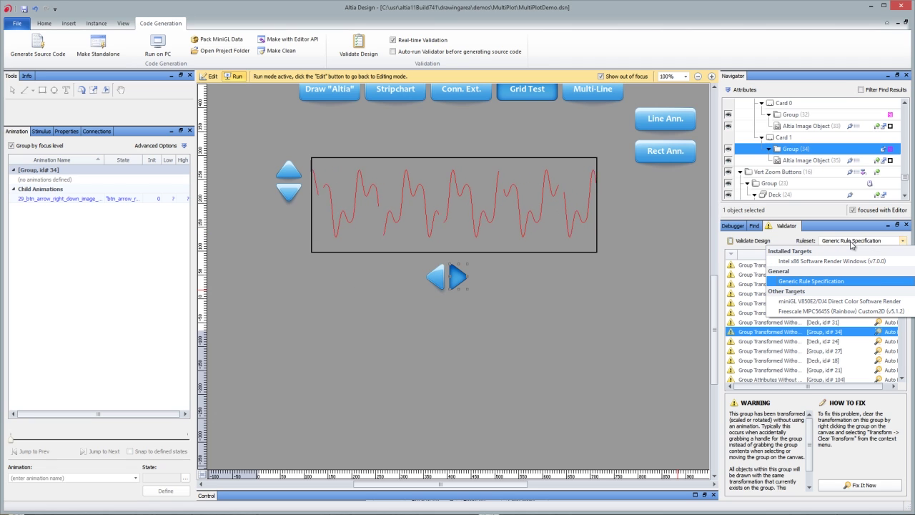
pyautogui.click(836, 301)
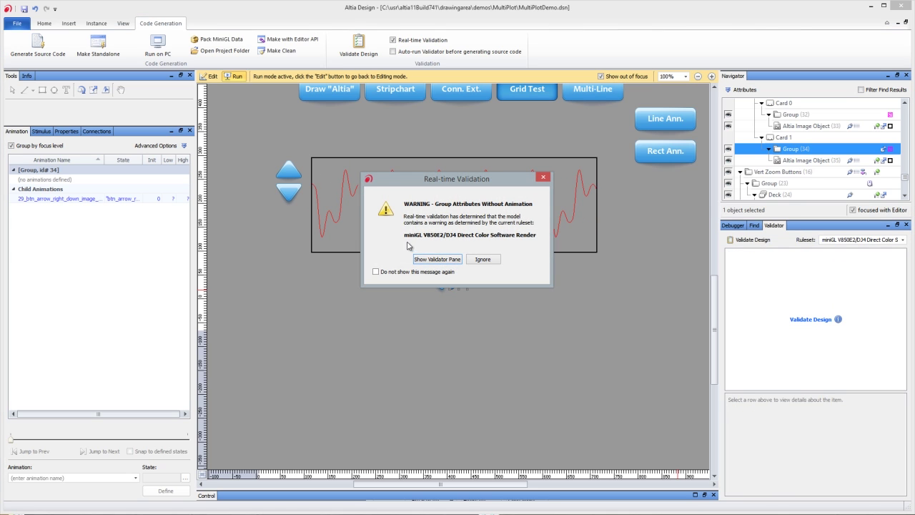
pyautogui.click(437, 259)
pyautogui.click(437, 258)
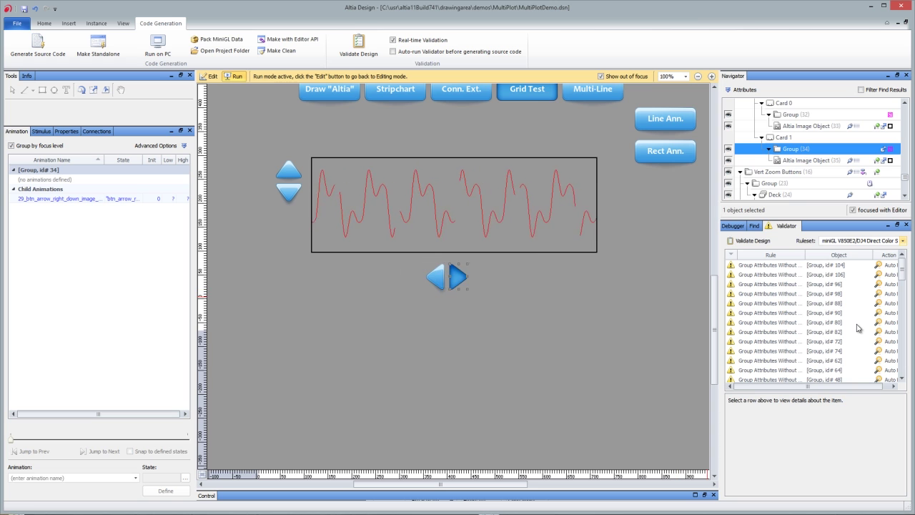
pyautogui.moveTo(858, 328)
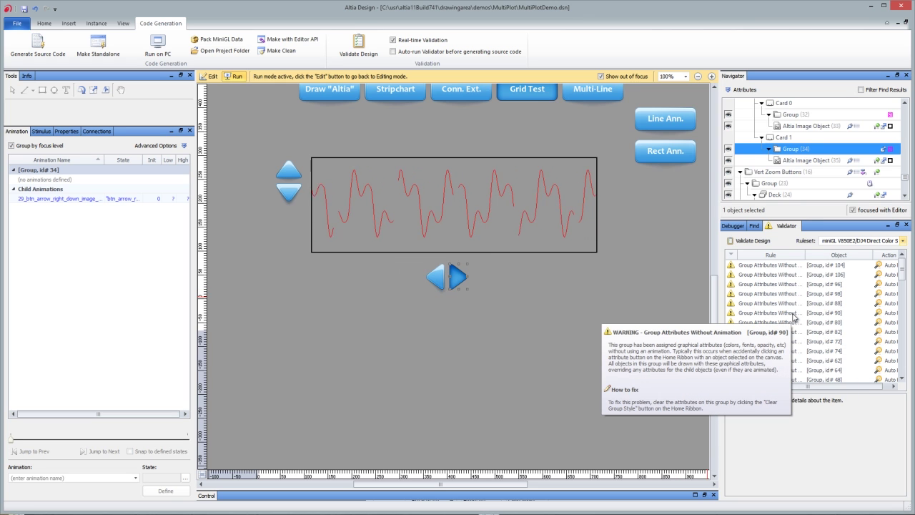
pyautogui.click(745, 227)
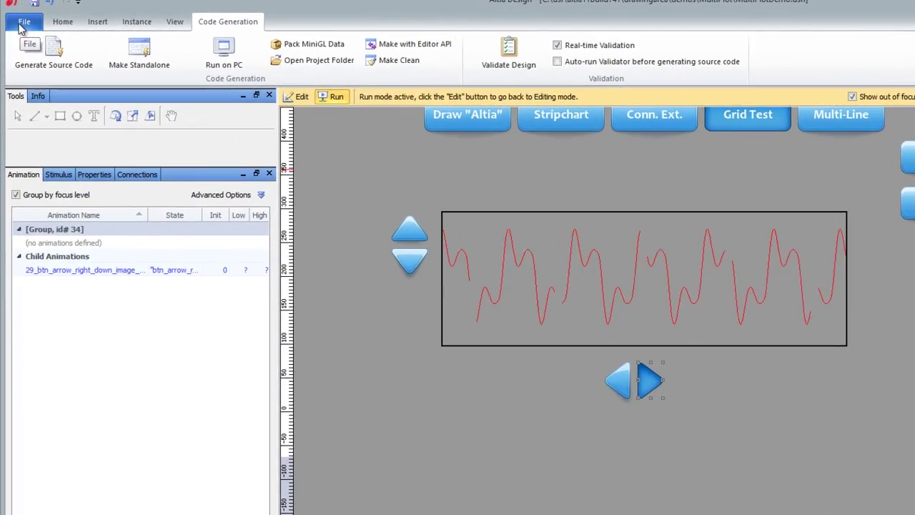
pyautogui.click(21, 27)
# Create a new 800×480 design and drag the 3D Scene cube from the Purchased gallery onto the canvas.
pyautogui.click(37, 45)
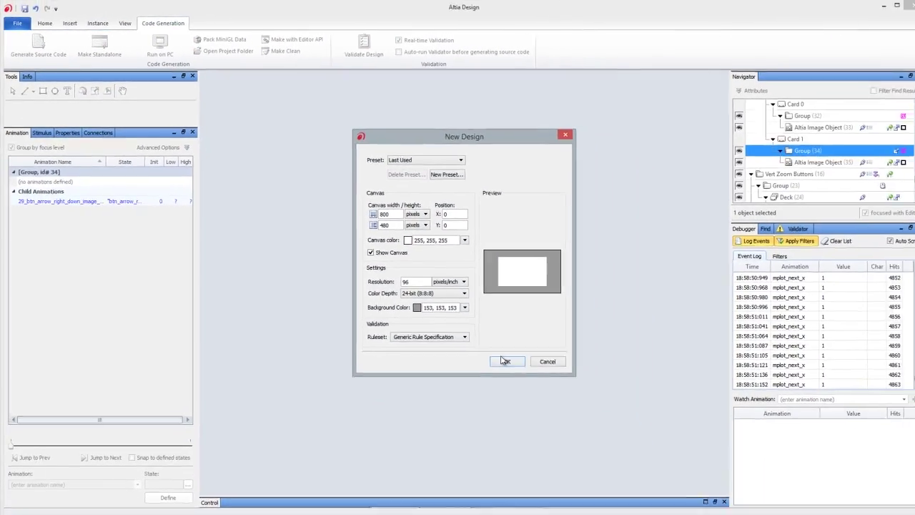
pyautogui.click(505, 361)
pyautogui.click(69, 22)
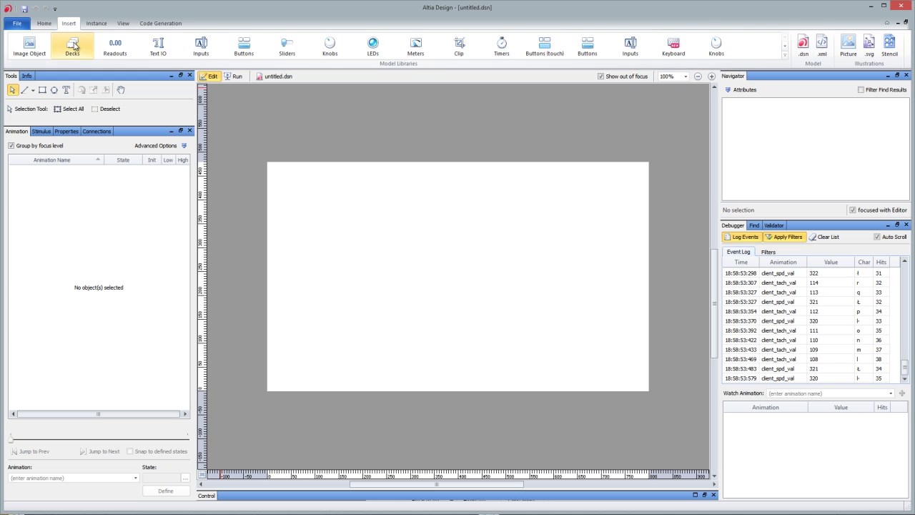
pyautogui.click(784, 54)
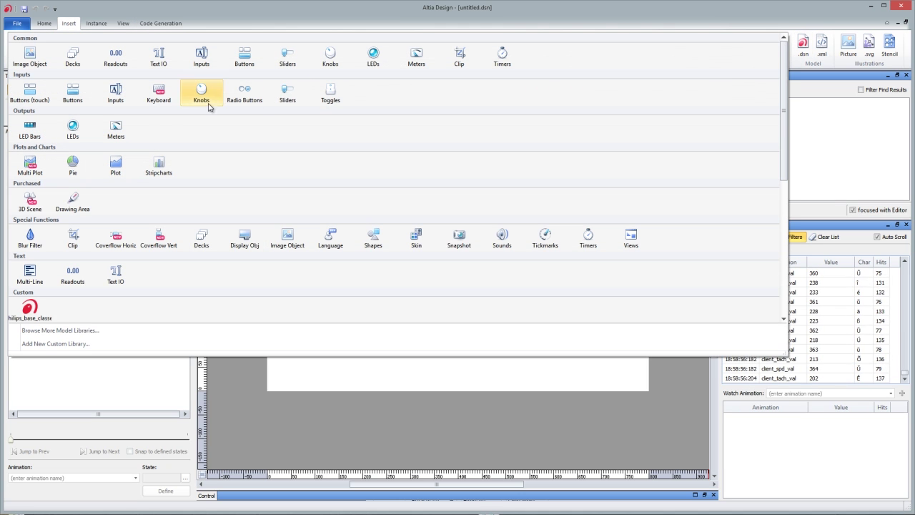
pyautogui.click(30, 206)
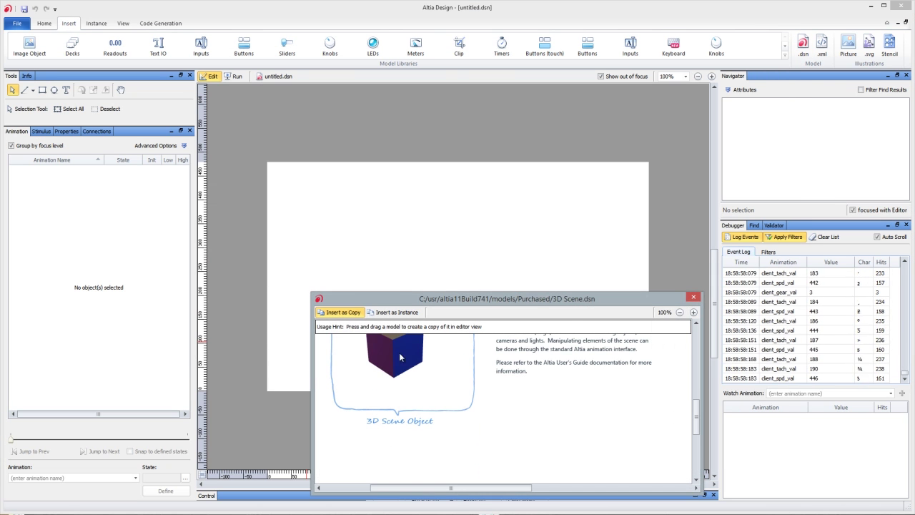
pyautogui.moveTo(399, 358); pyautogui.dragTo(422, 209)
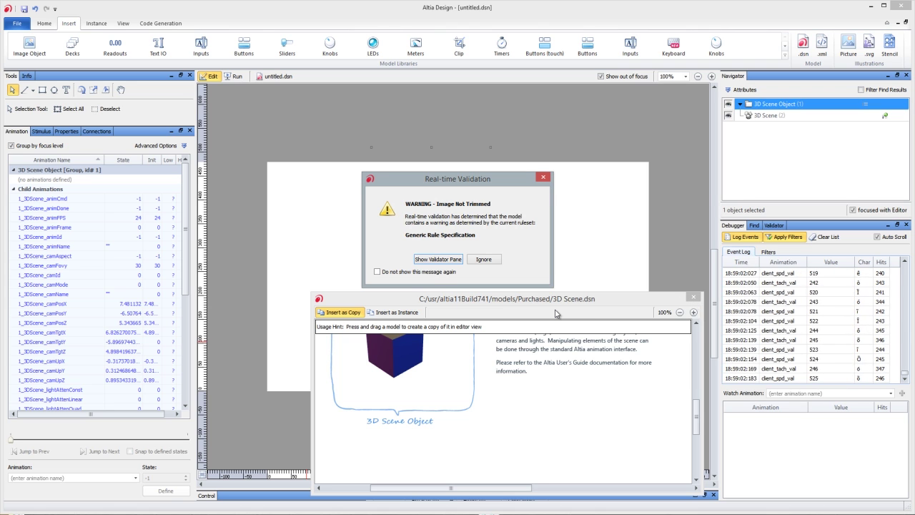
# Close the 3D Scene preview and move the cube down and right on the canvas.
pyautogui.click(433, 259)
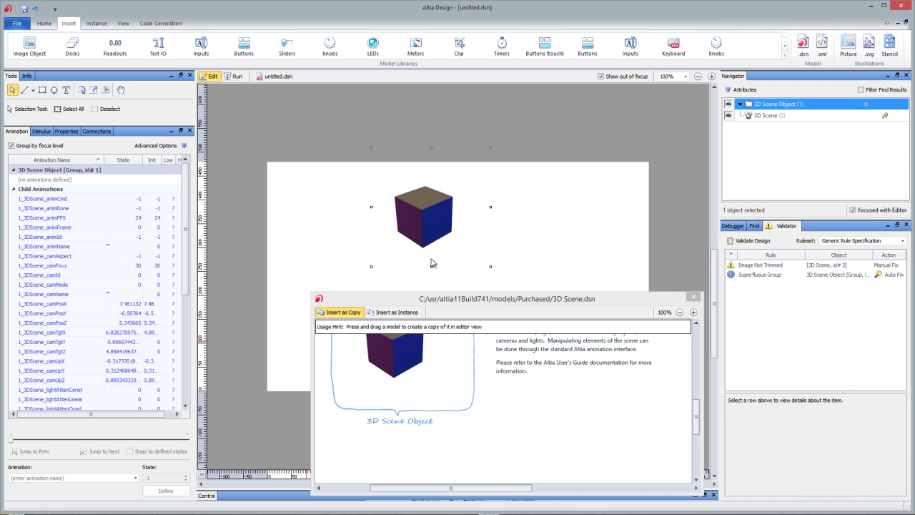
pyautogui.click(694, 298)
pyautogui.moveTo(440, 207); pyautogui.dragTo(457, 253)
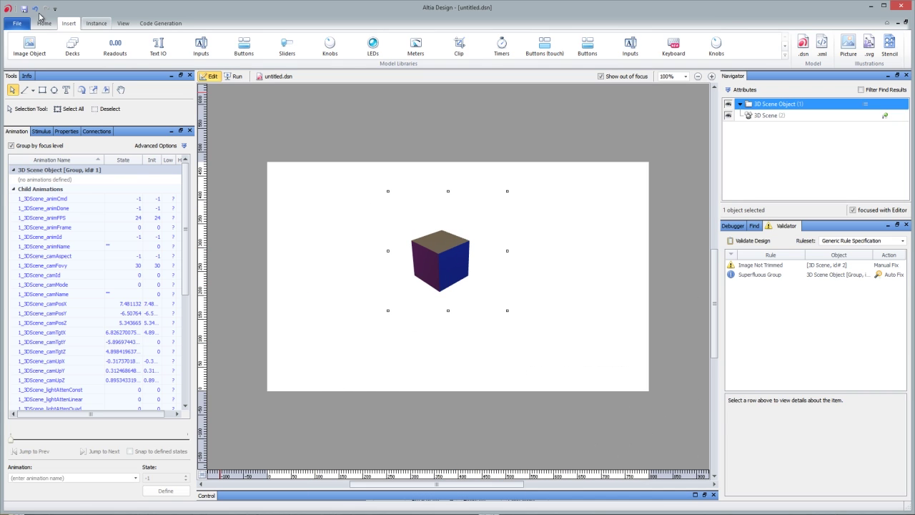
pyautogui.click(17, 23)
# Disconnect all DDE clients, return to the editor, and nudge the cube slightly lower.
pyautogui.click(44, 147)
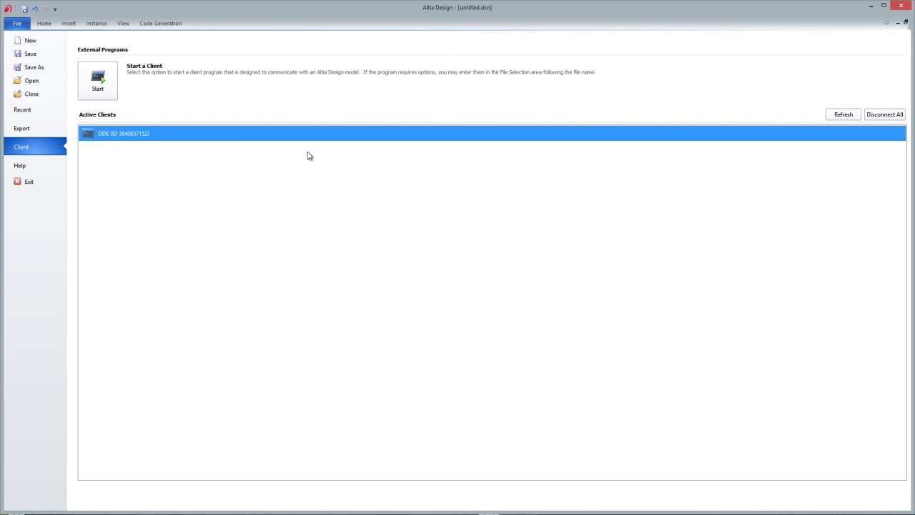
pyautogui.click(880, 116)
pyautogui.click(45, 22)
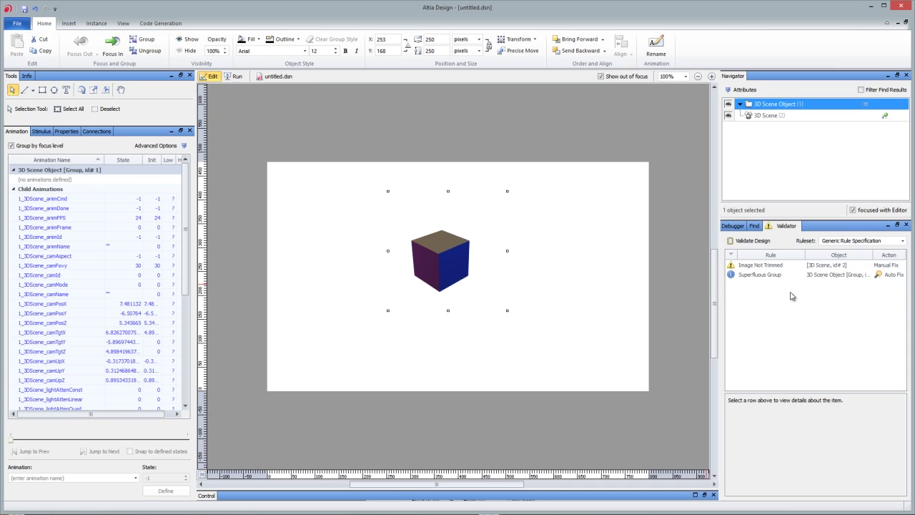
pyautogui.click(734, 226)
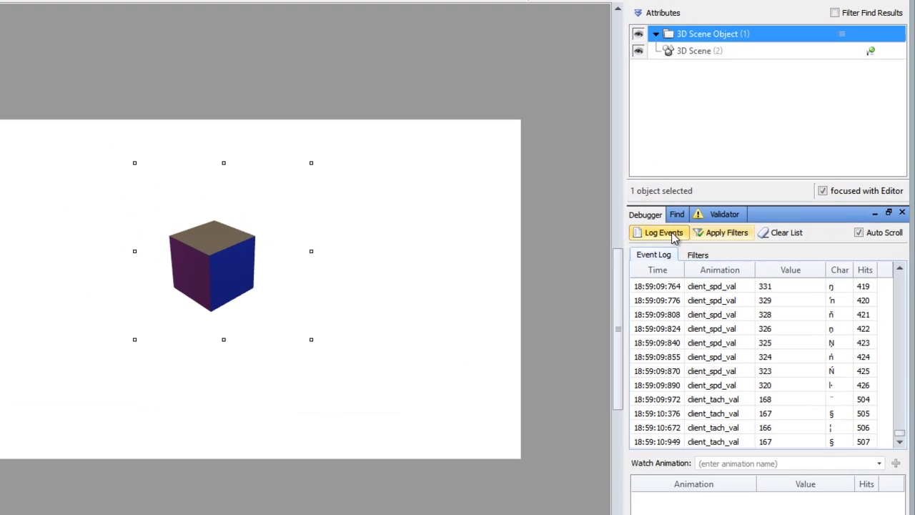
pyautogui.moveTo(188, 278); pyautogui.dragTo(186, 290)
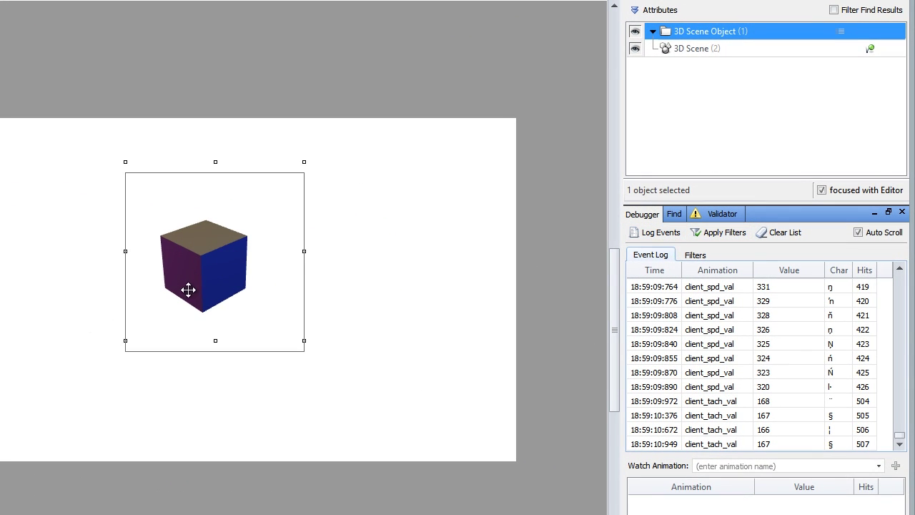
# Compose the 3D Scene from the Navigator and start loading a model in the 3D Viewer.
pyautogui.rightClick(186, 289)
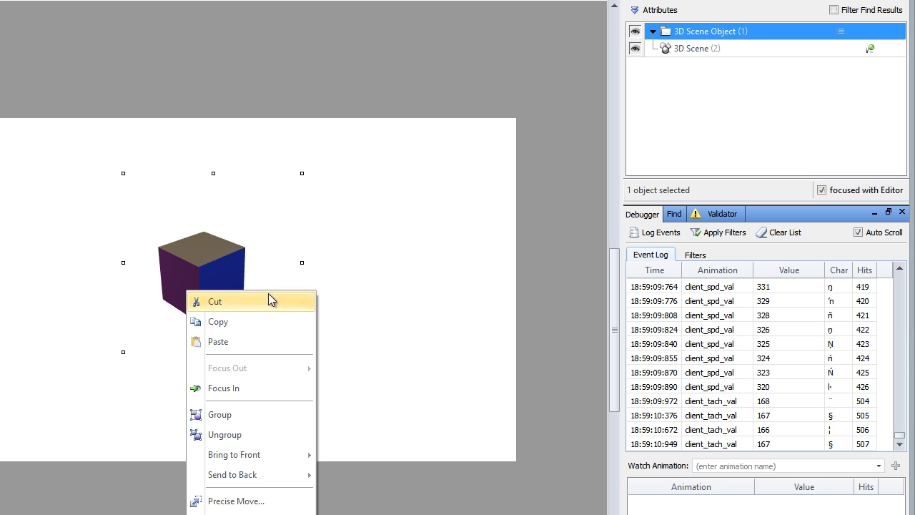
pyautogui.click(713, 49)
pyautogui.click(713, 48)
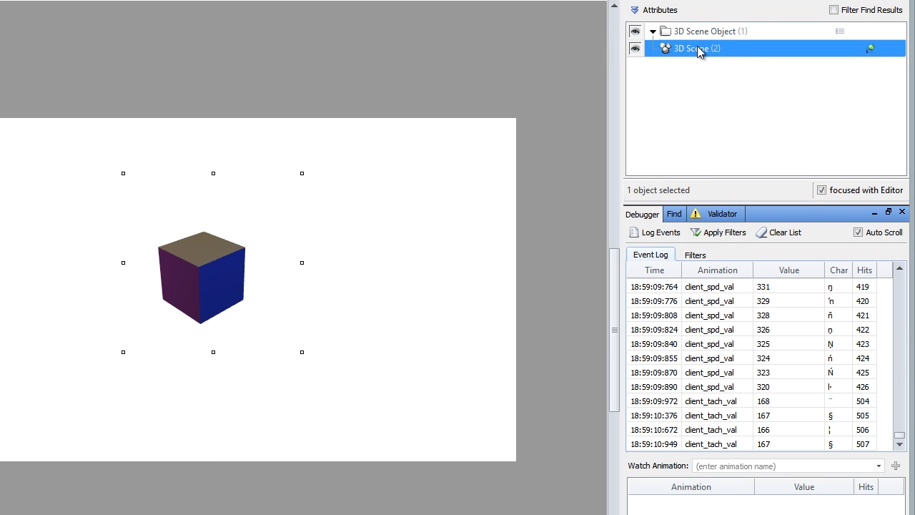
pyautogui.rightClick(697, 46)
pyautogui.click(743, 286)
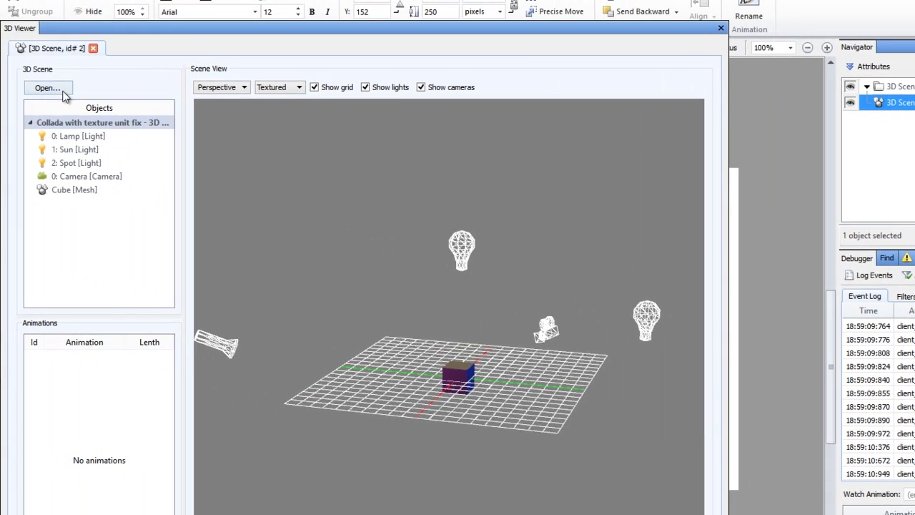
pyautogui.click(63, 91)
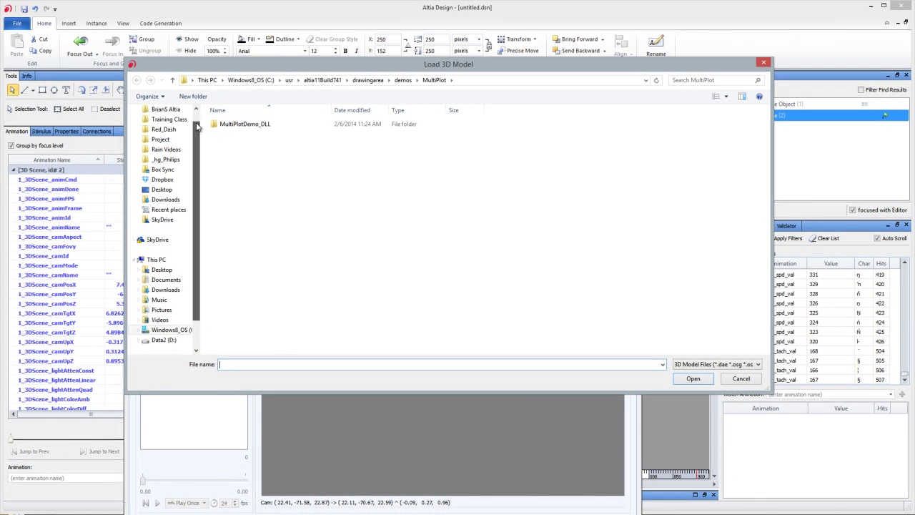
# Load adam_cluster_v15_right.osgb from the 3DSceneDev project folder.
pyautogui.scroll(1, 91, 112)
pyautogui.click(166, 123)
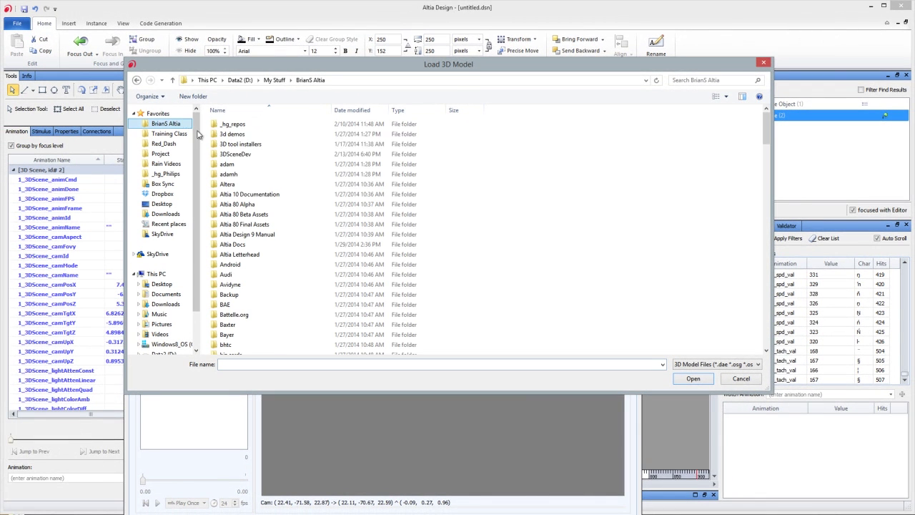
pyautogui.doubleClick(247, 154)
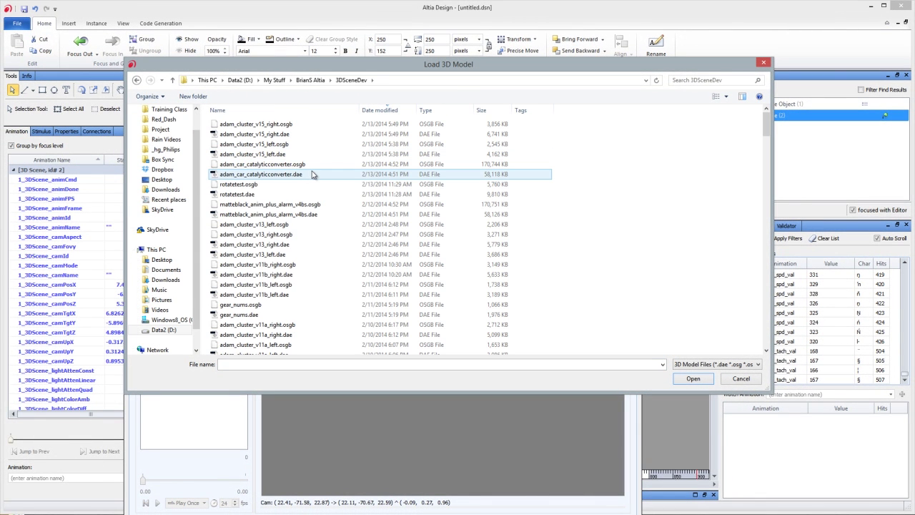
pyautogui.click(312, 124)
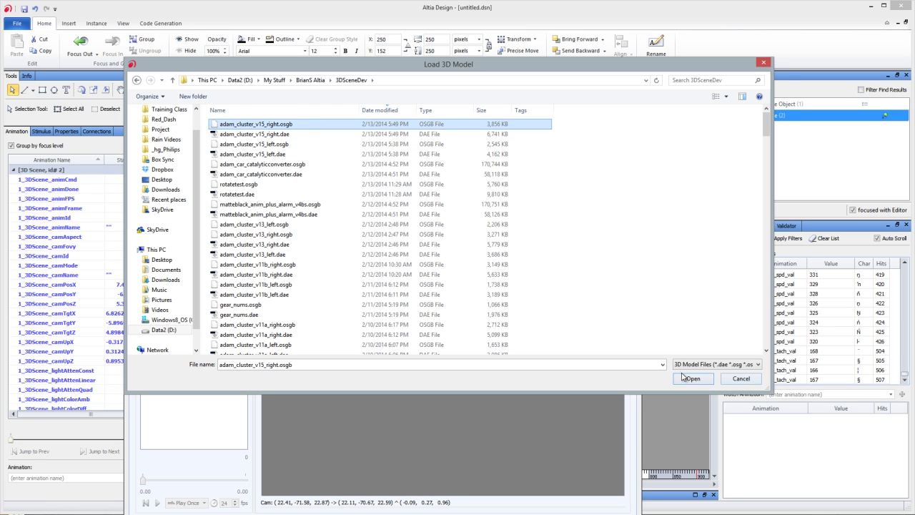
pyautogui.click(684, 378)
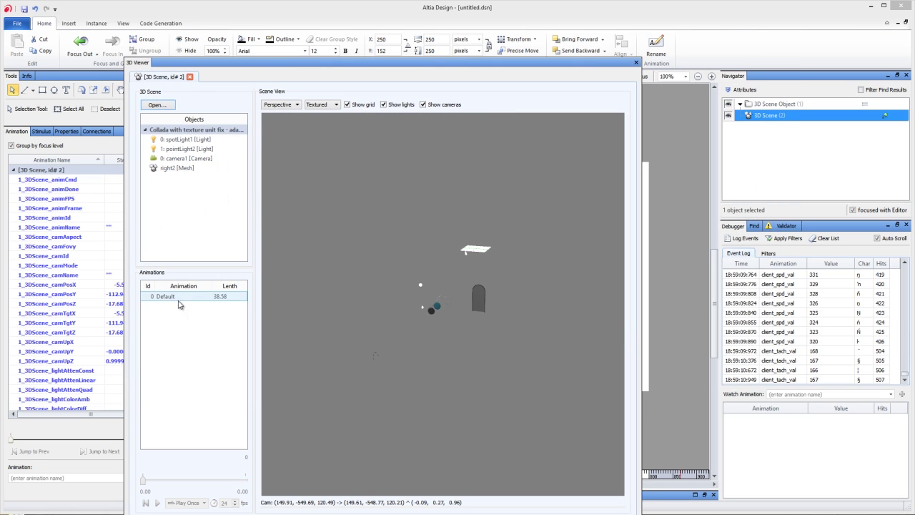
# View the cluster through 0: camera1, raise the viewer window, and zoom the view.
pyautogui.click(296, 104)
pyautogui.scroll(-2, 291, 206)
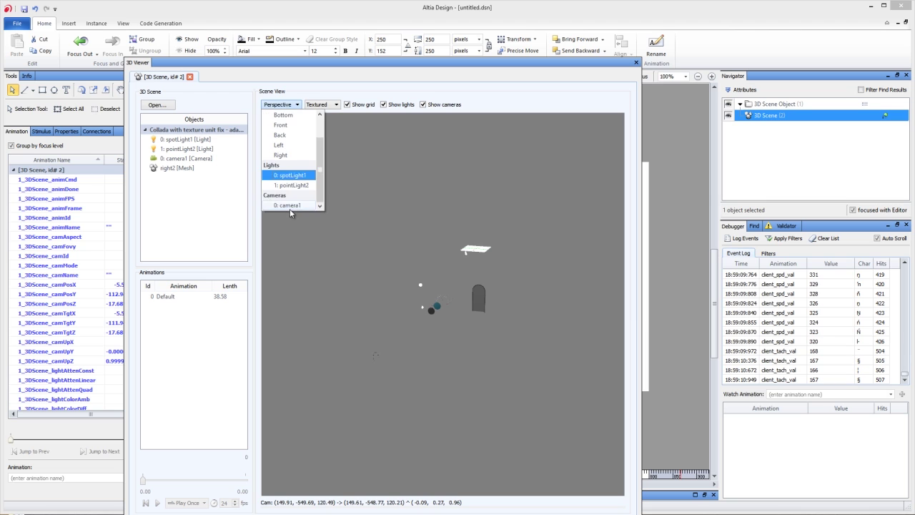
pyautogui.click(290, 206)
pyautogui.moveTo(370, 67); pyautogui.dragTo(371, 28)
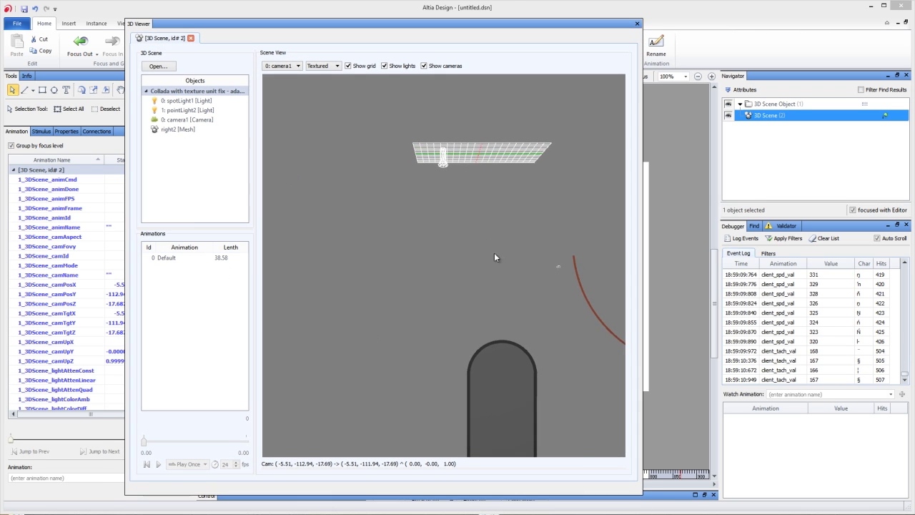
pyautogui.scroll(5, 469, 268)
pyautogui.scroll(-5, 482, 256)
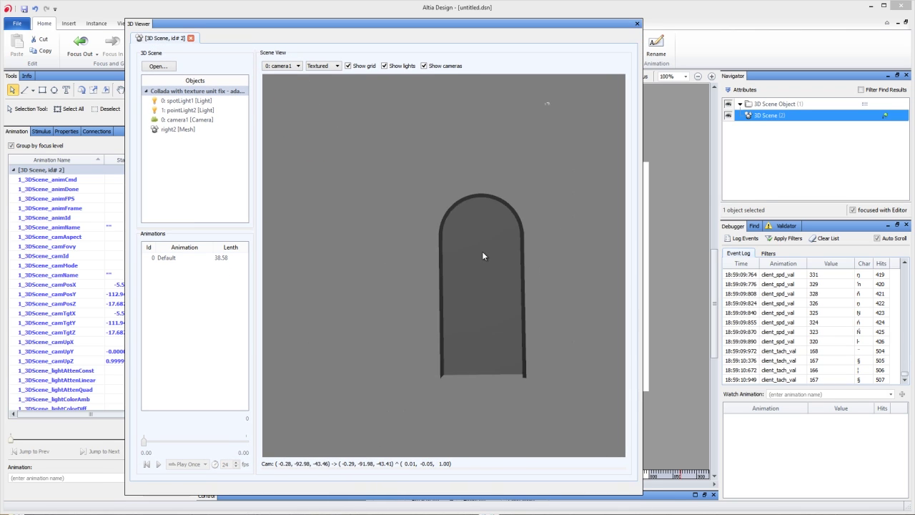
# Play the Default animation up to frame 278 and keep camera1 as the viewpoint.
pyautogui.doubleClick(193, 259)
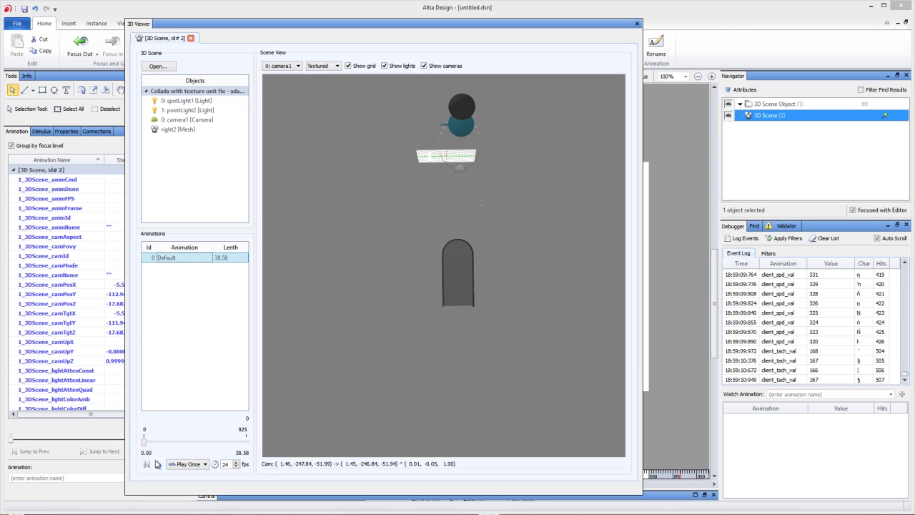
pyautogui.click(491, 227)
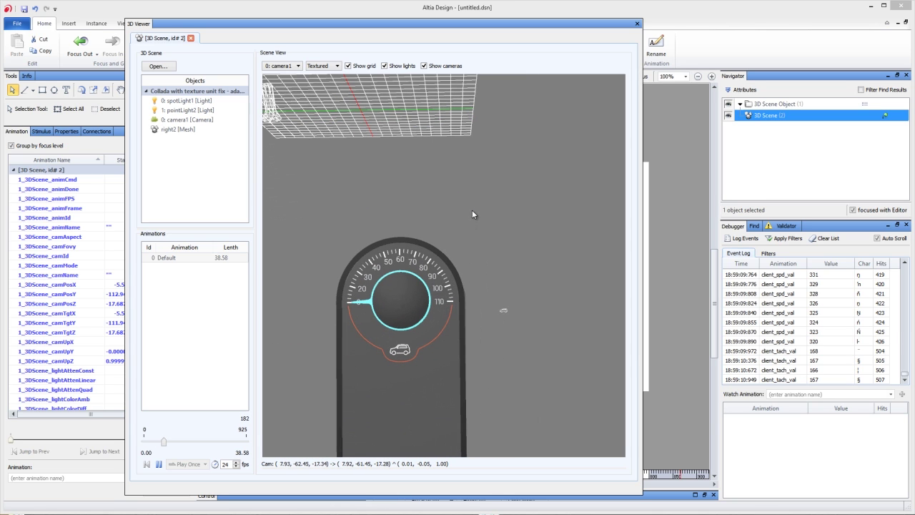
pyautogui.click(289, 67)
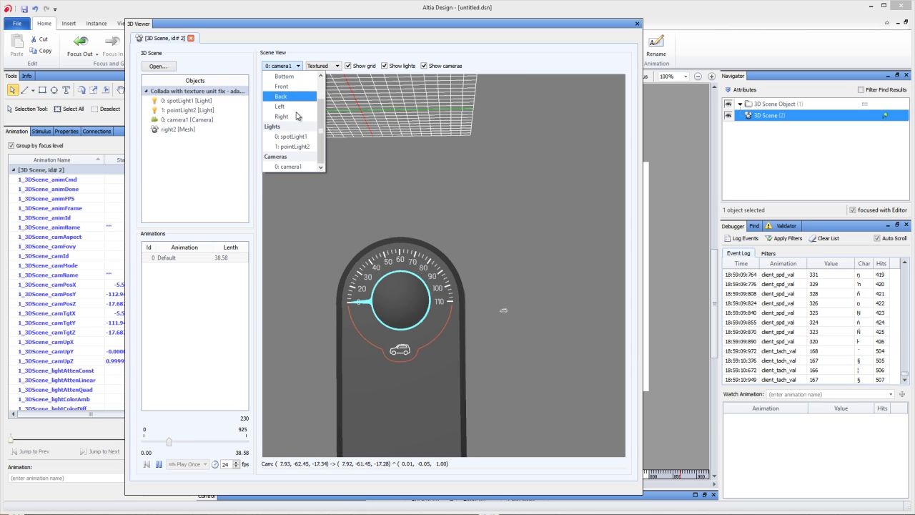
pyautogui.click(298, 165)
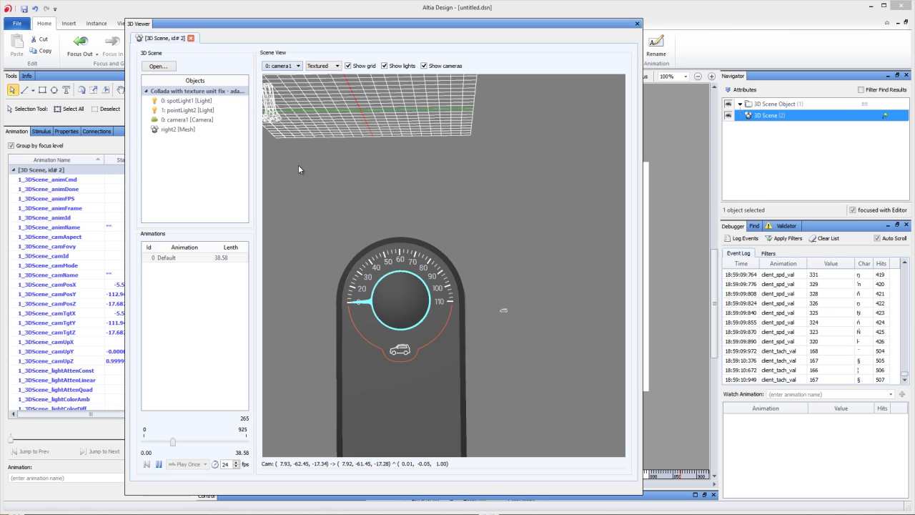
# Close the 3D Viewer and edit the 1_3DScene_objRender state value.
pyautogui.click(637, 24)
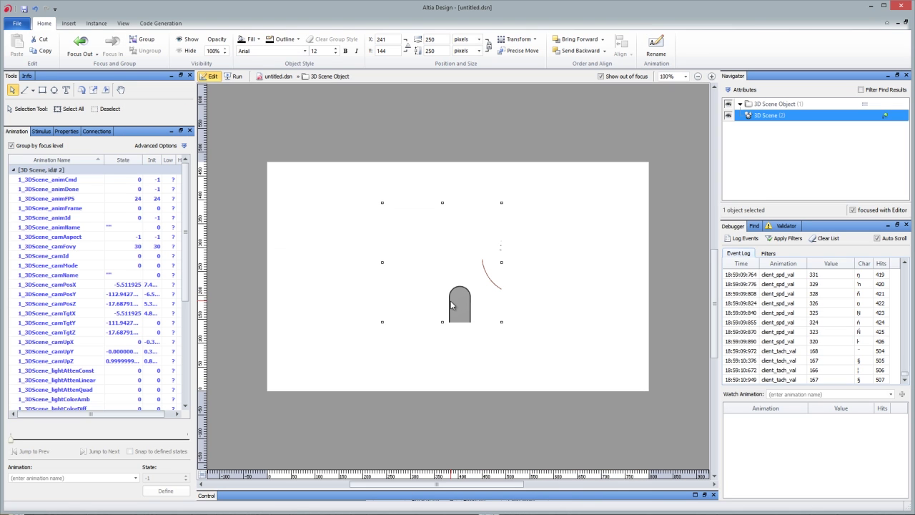
pyautogui.scroll(-6, 164, 318)
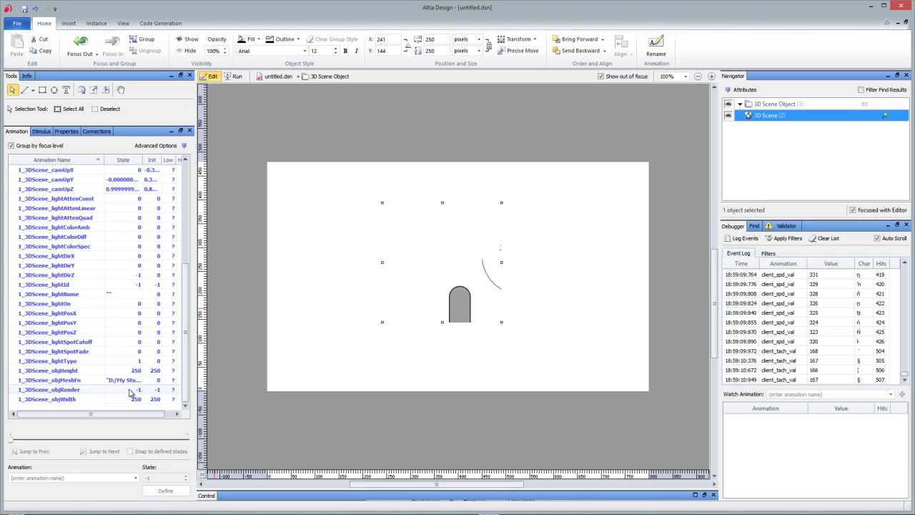
pyautogui.click(130, 392)
pyautogui.write('1')
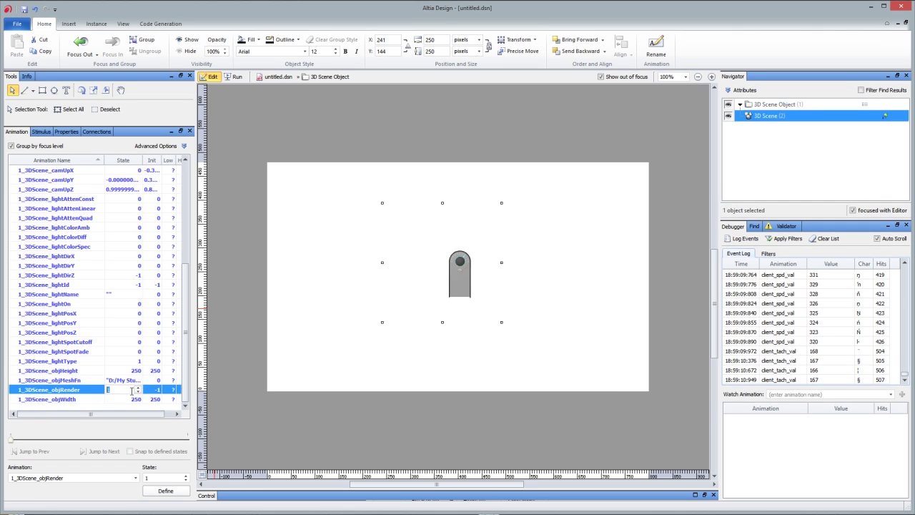
pyautogui.write('-1')
# Set the 1_3DScene_animFrame state to 23, then change it to 61.
pyautogui.scroll(6, 135, 301)
pyautogui.click(129, 199)
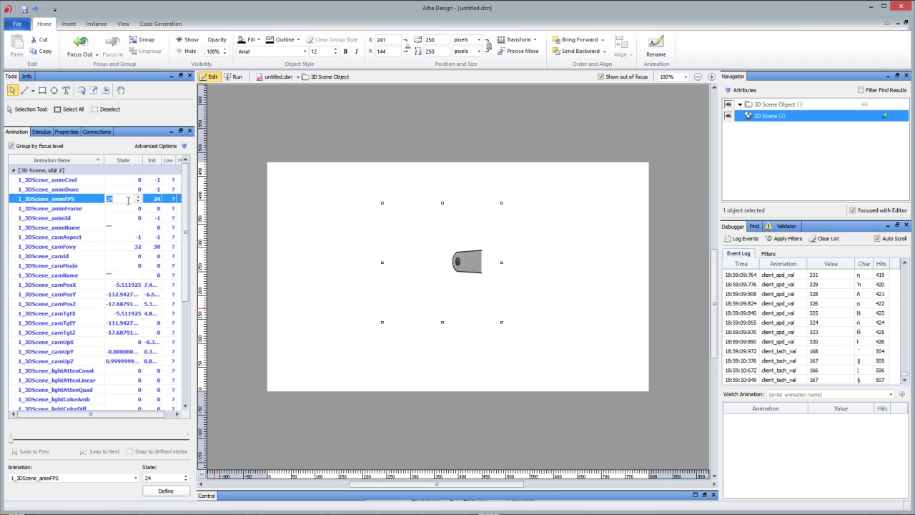
pyautogui.click(128, 208)
pyautogui.write('23')
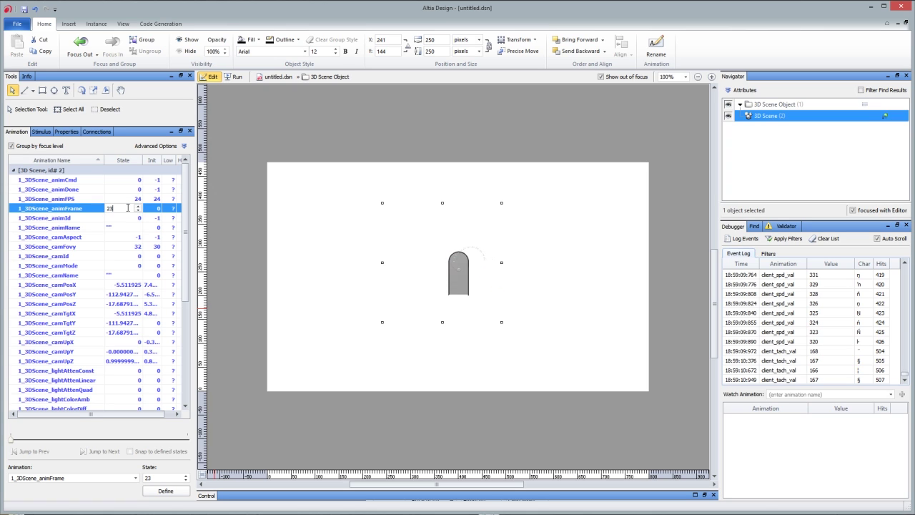
pyautogui.press('BackSpace')
pyautogui.press('BackSpace')
pyautogui.write('61')
# Try wireframe and solid objRender values, ending with objRender at -1.
pyautogui.scroll(-6, 122, 300)
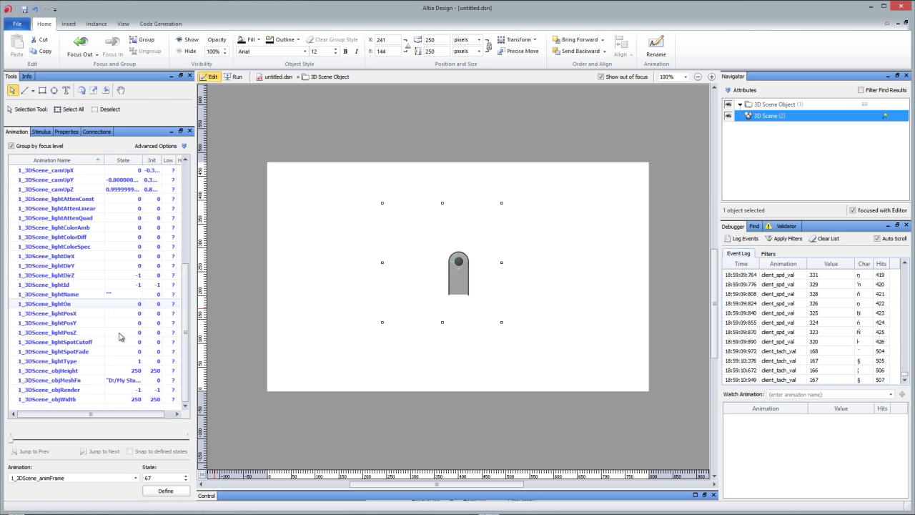
pyautogui.click(124, 390)
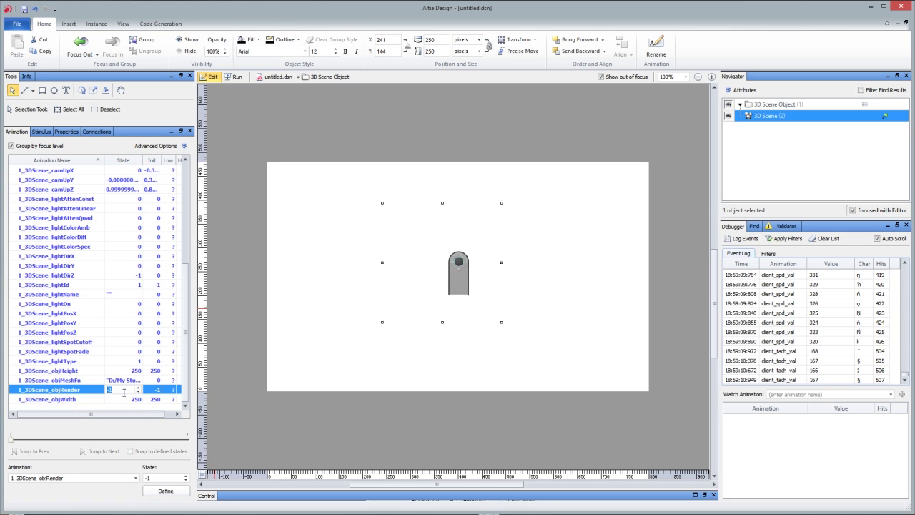
pyautogui.click(137, 392)
pyautogui.click(139, 387)
pyautogui.click(137, 391)
# Reset the render mode to -1 and narrow 1_3DScene_camFovy to 16.
pyautogui.click(138, 392)
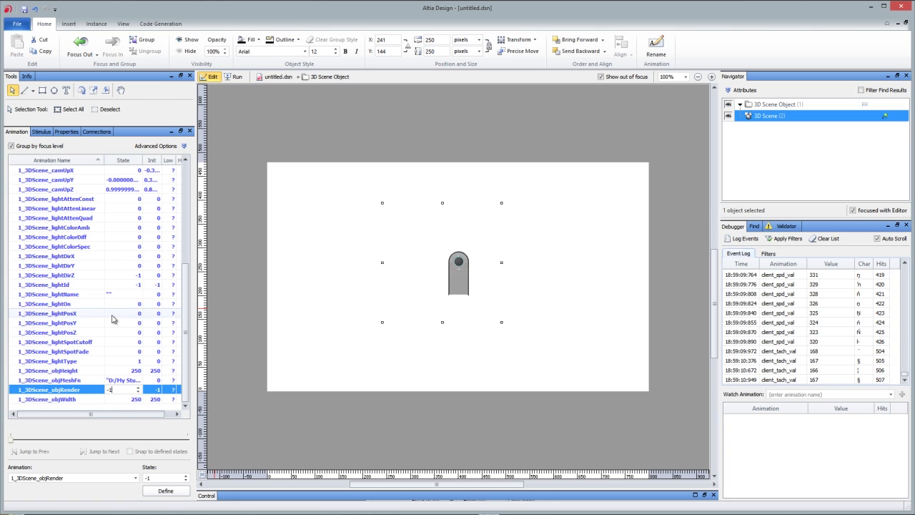
pyautogui.scroll(6, 114, 314)
pyautogui.click(119, 246)
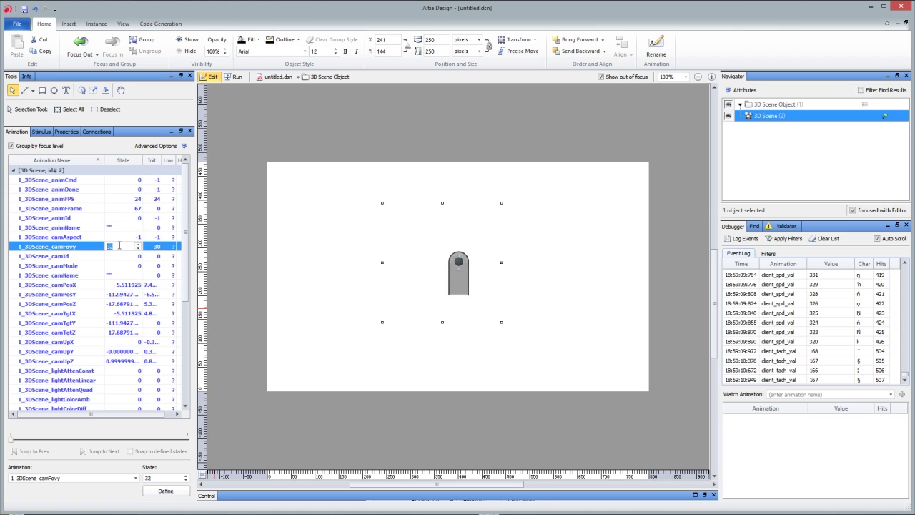
pyautogui.write('10')
pyautogui.press('BackSpace')
pyautogui.write('6')
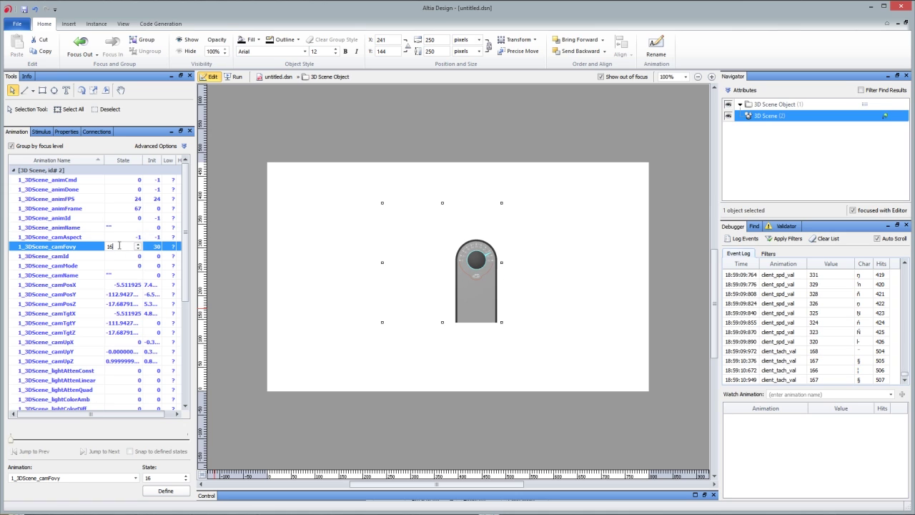
# Step 1_3DScene_animFrame through 60, 63, 69 and 101, ending at frame 61.
pyautogui.click(125, 207)
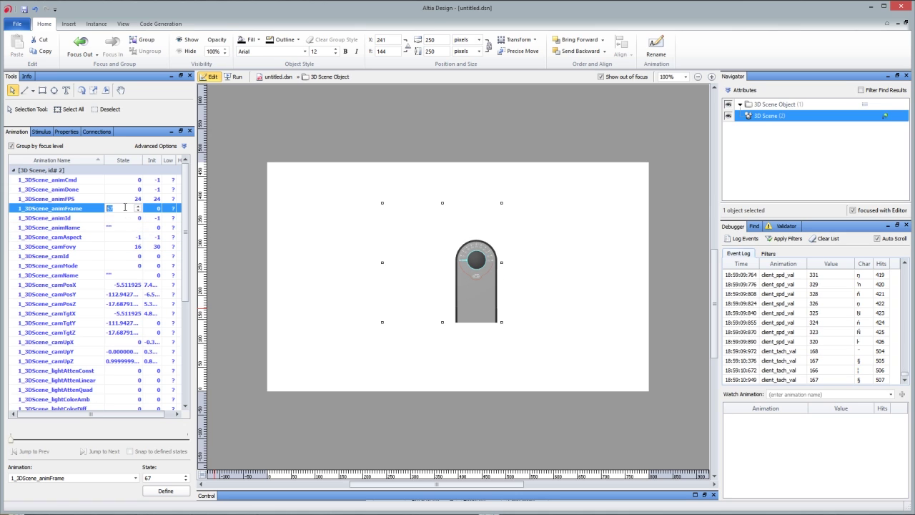
pyautogui.write('60')
pyautogui.press('BackSpace')
pyautogui.write('3')
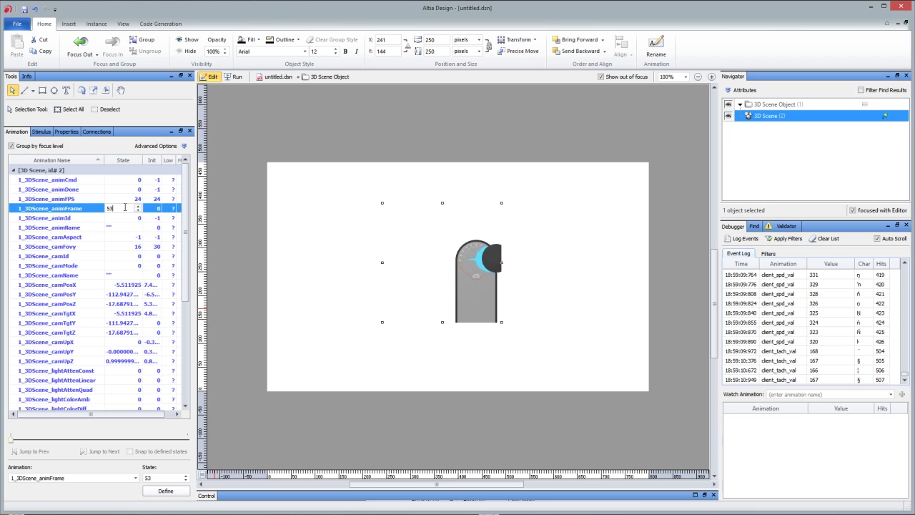
pyautogui.press('BackSpace')
pyautogui.write('9')
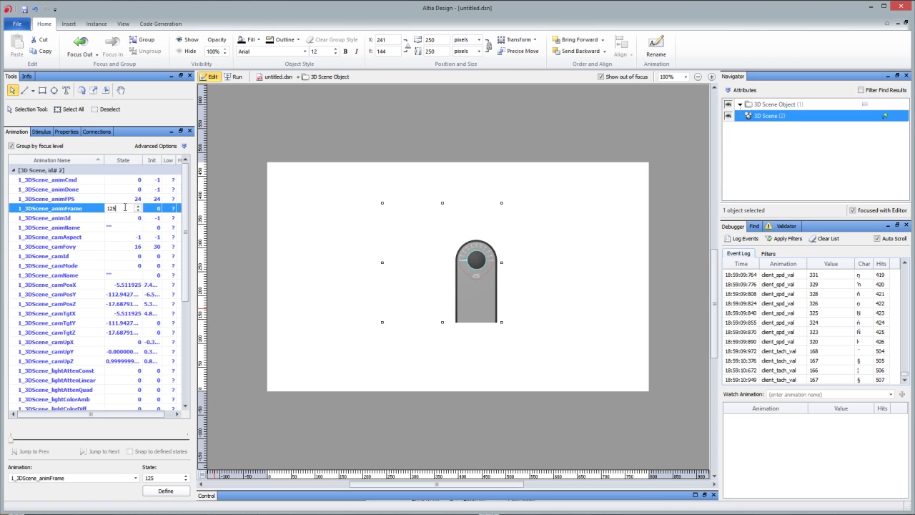
pyautogui.press('BackSpace')
pyautogui.press('BackSpace')
pyautogui.write('01')
pyautogui.press('BackSpace')
pyautogui.press('BackSpace')
pyautogui.write('61')
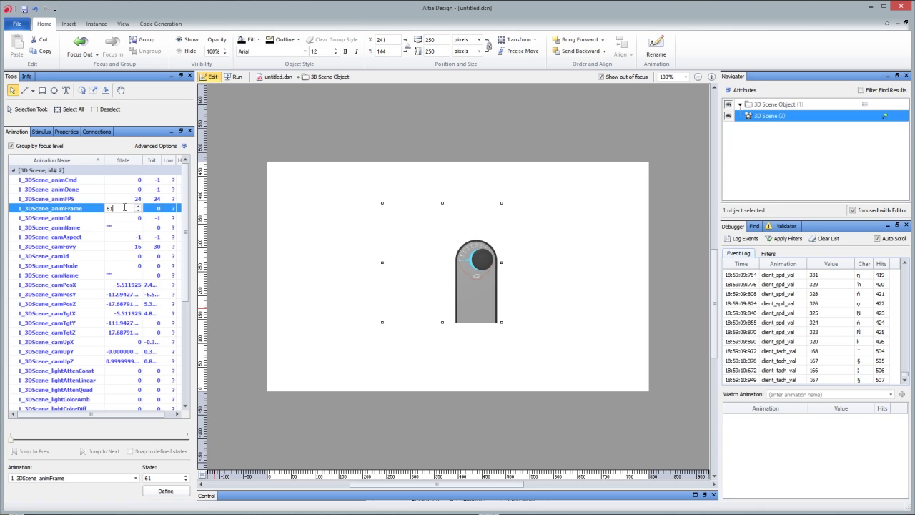